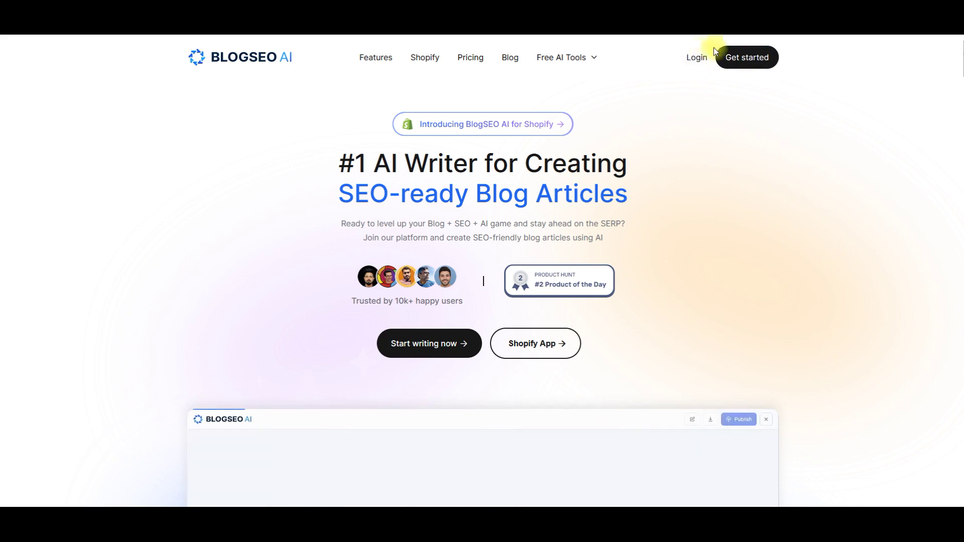
pyautogui.click(746, 57)
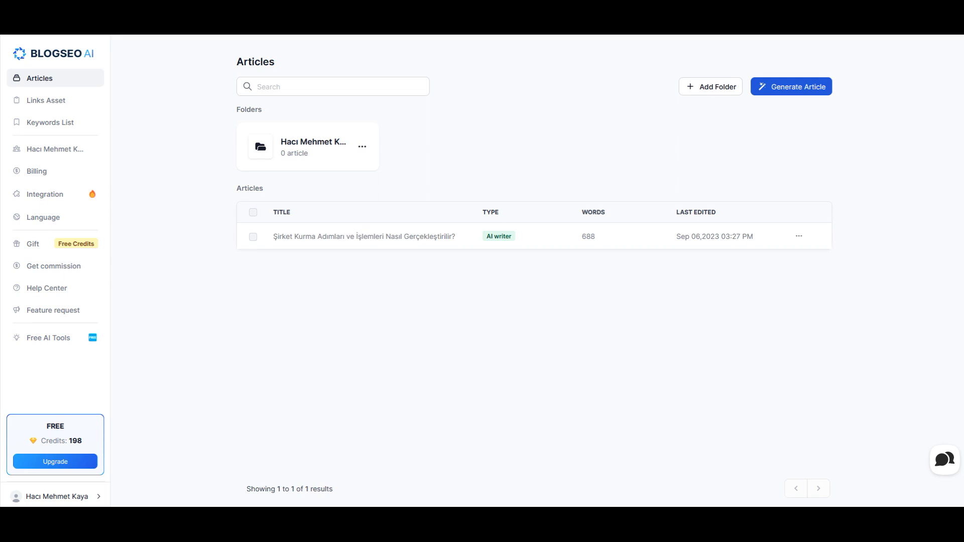
pyautogui.click(216, 40)
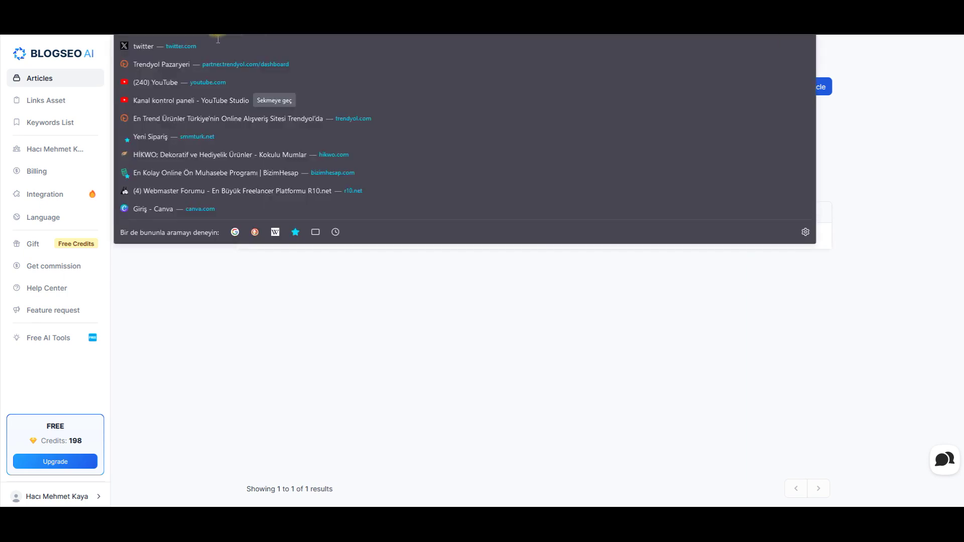
pyautogui.write('https://app.blogseo.ai/')
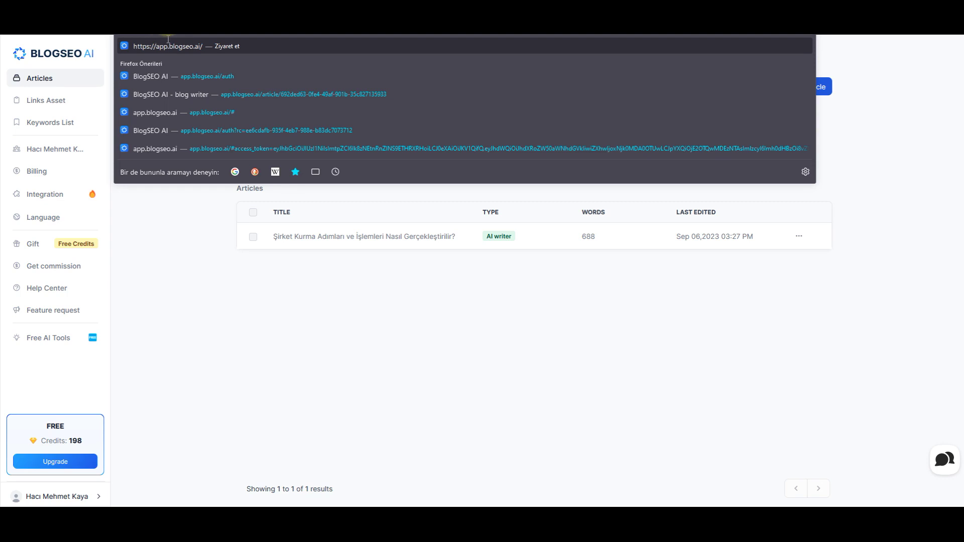
pyautogui.press('Return')
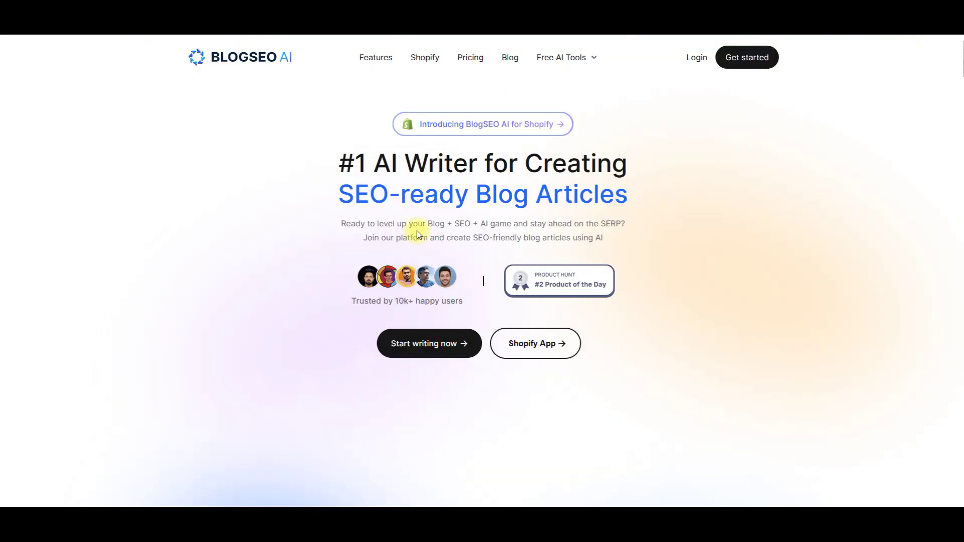
# Examine the home page's sections on article generation, SEO tools and publishing integrations
pyautogui.scroll(-10, 426, 249)
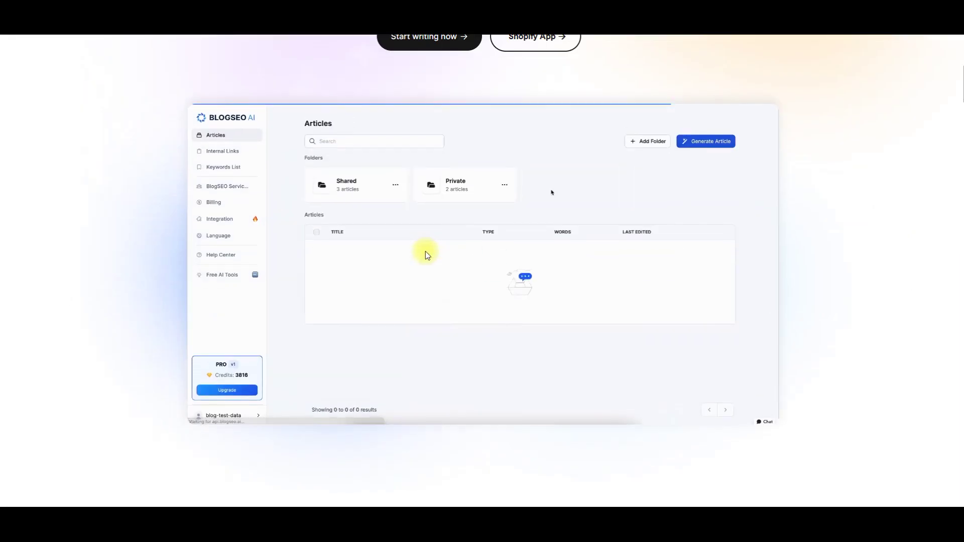
pyautogui.scroll(-7, 426, 251)
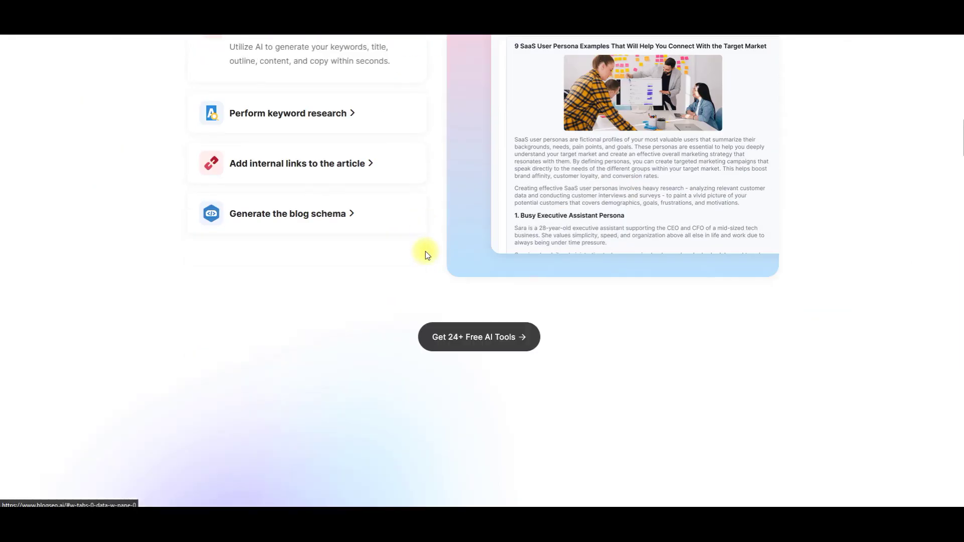
pyautogui.scroll(-10, 426, 254)
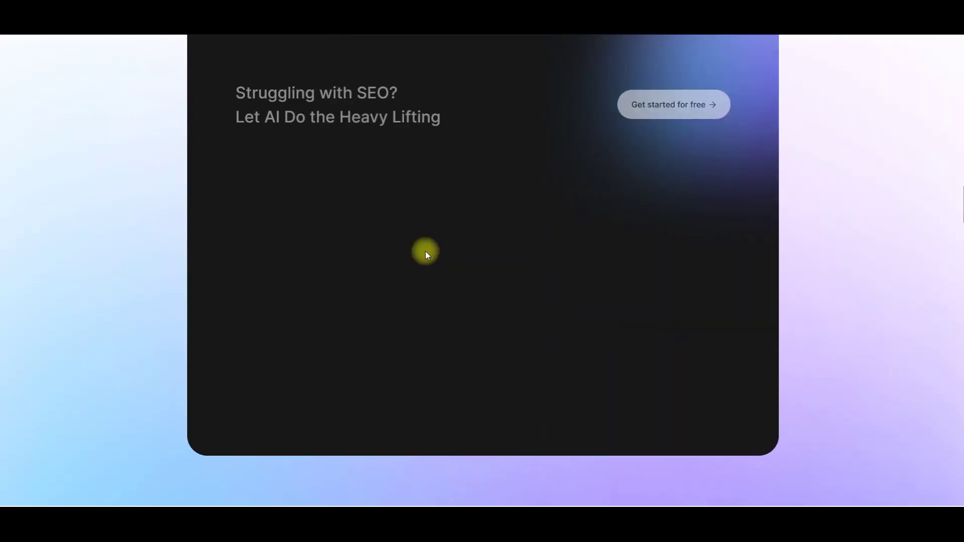
pyautogui.scroll(-10, 426, 254)
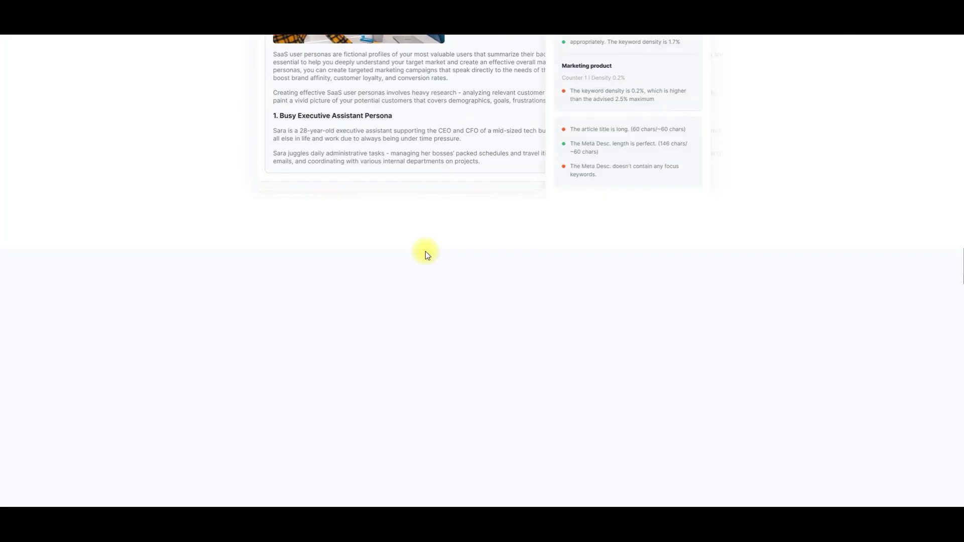
pyautogui.scroll(-6, 425, 254)
pyautogui.scroll(8, 422, 254)
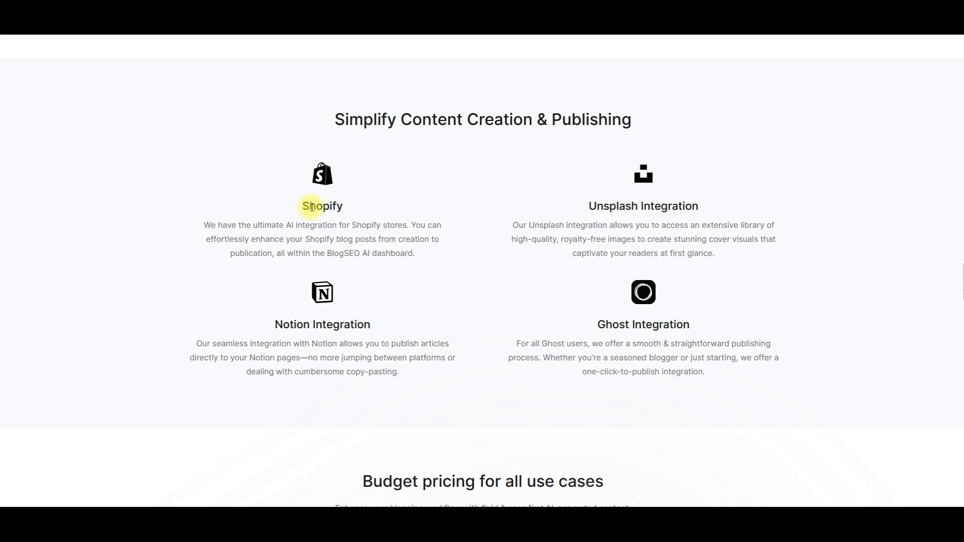
pyautogui.scroll(15, 362, 234)
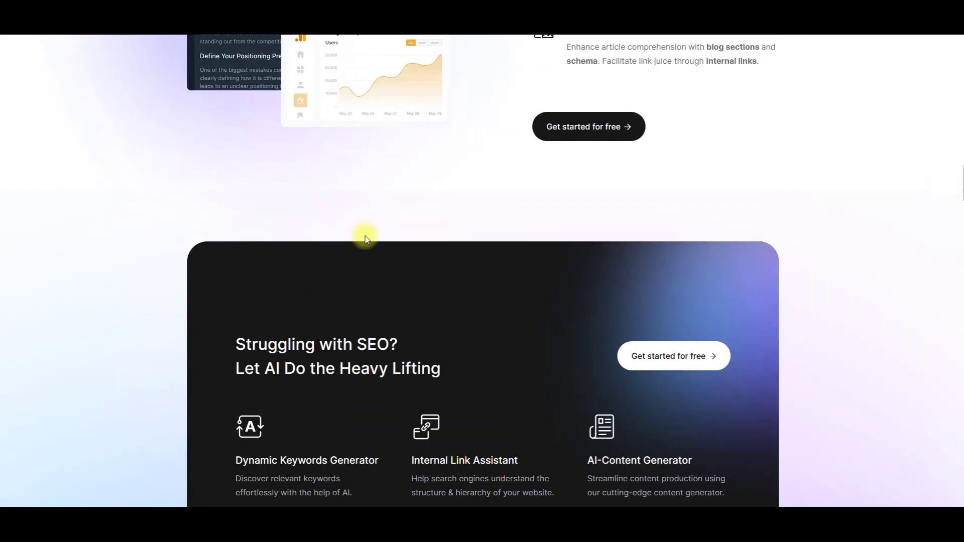
pyautogui.scroll(10, 366, 239)
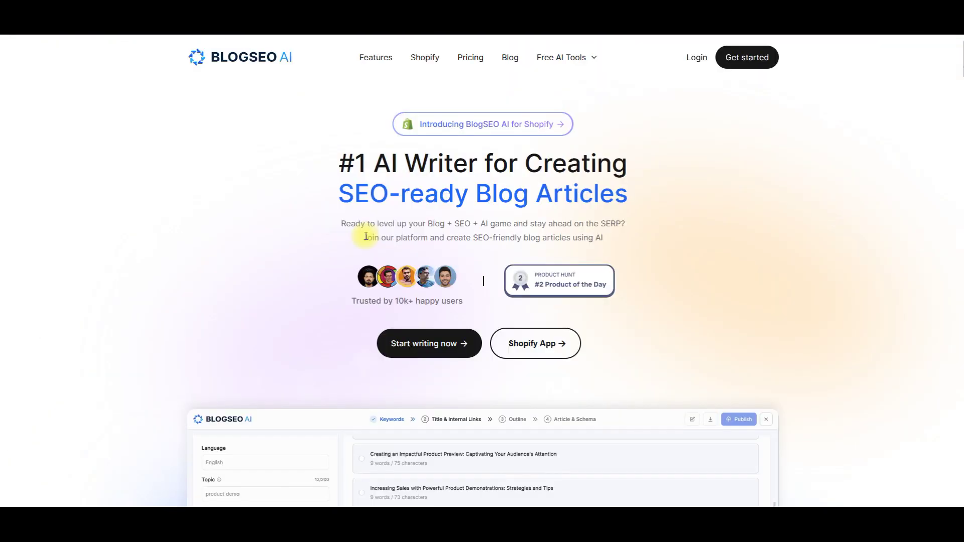
# Start generating a new article from the articles dashboard and set its language to Turkish
pyautogui.click(754, 59)
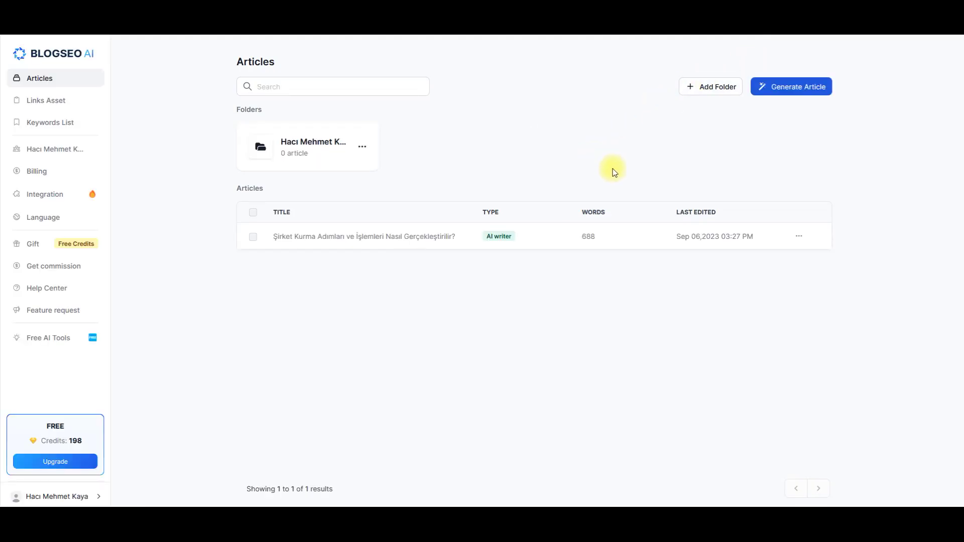
pyautogui.click(792, 92)
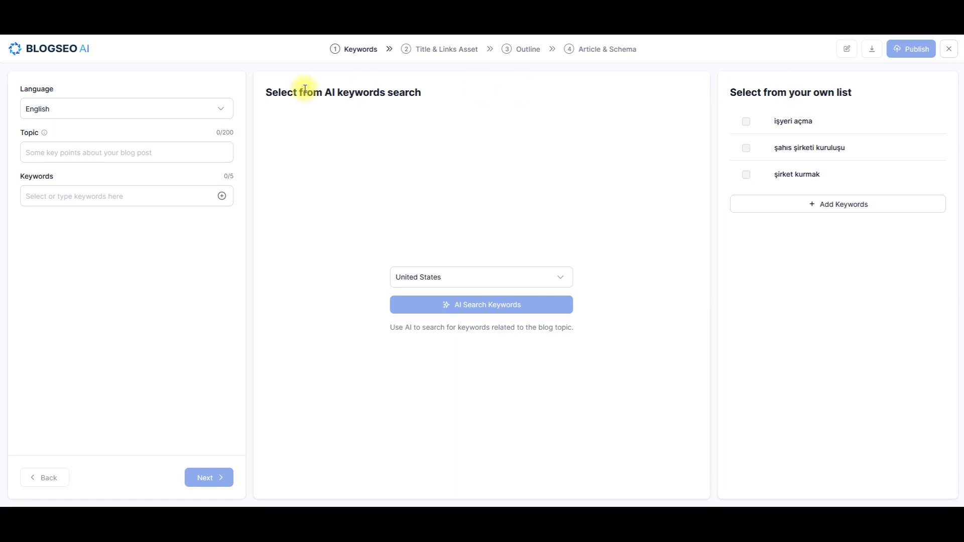
pyautogui.click(194, 103)
pyautogui.scroll(-5, 176, 185)
pyautogui.scroll(5, 157, 191)
pyautogui.scroll(-5, 158, 170)
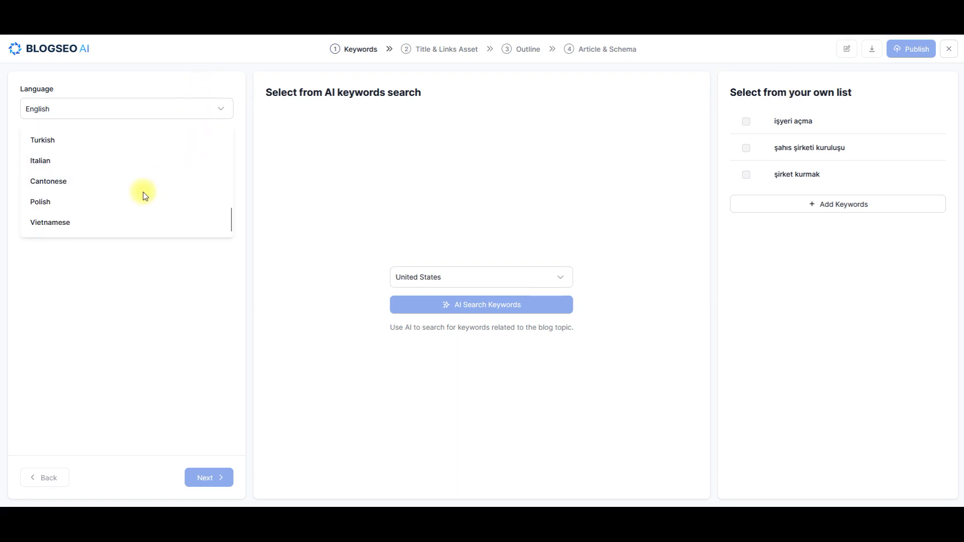
pyautogui.click(85, 141)
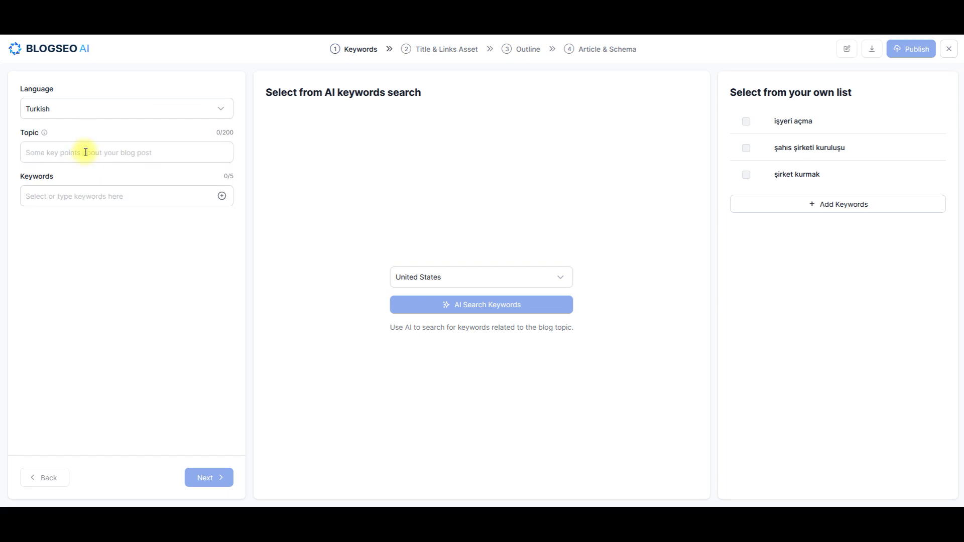
# Enter "E-Ticaret Nasıl Yapılır" as the article's topic
pyautogui.click(182, 156)
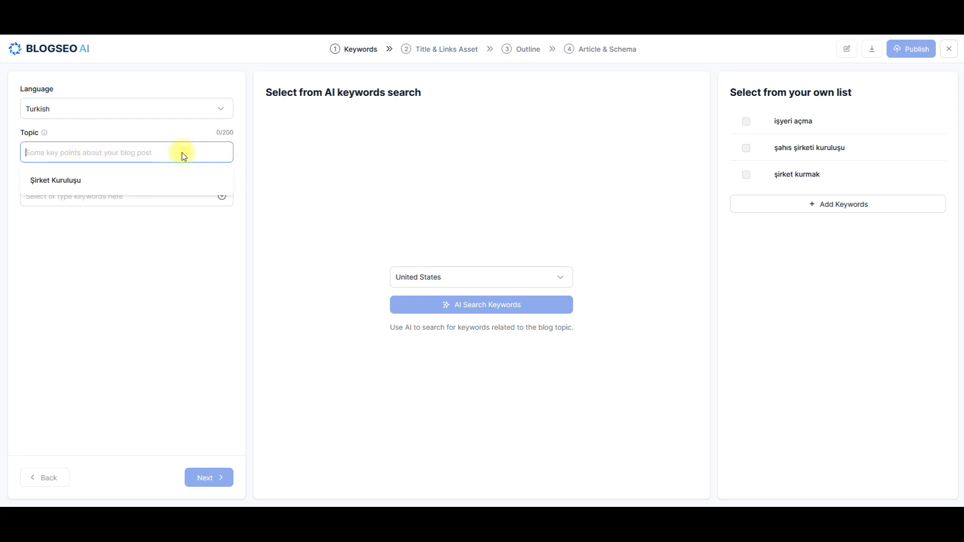
pyautogui.click(125, 217)
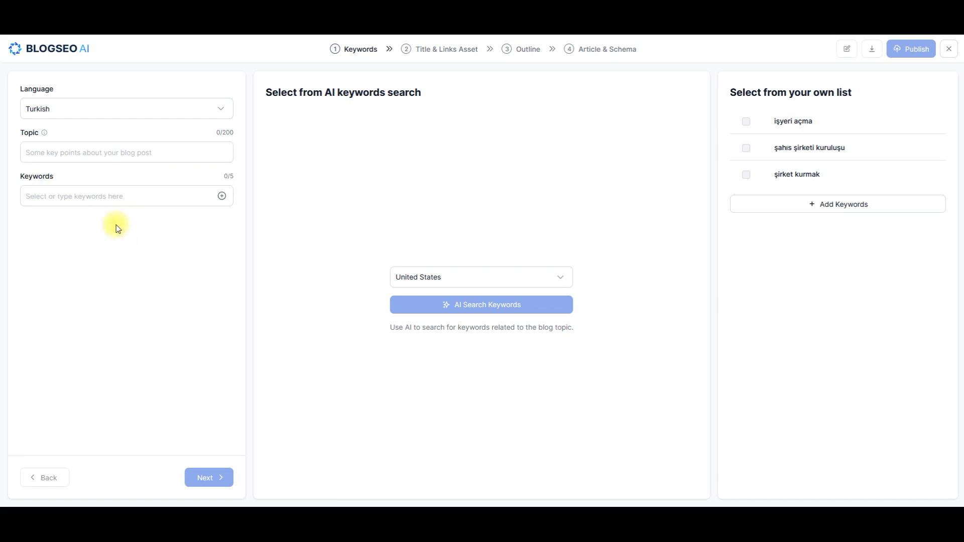
pyautogui.click(107, 155)
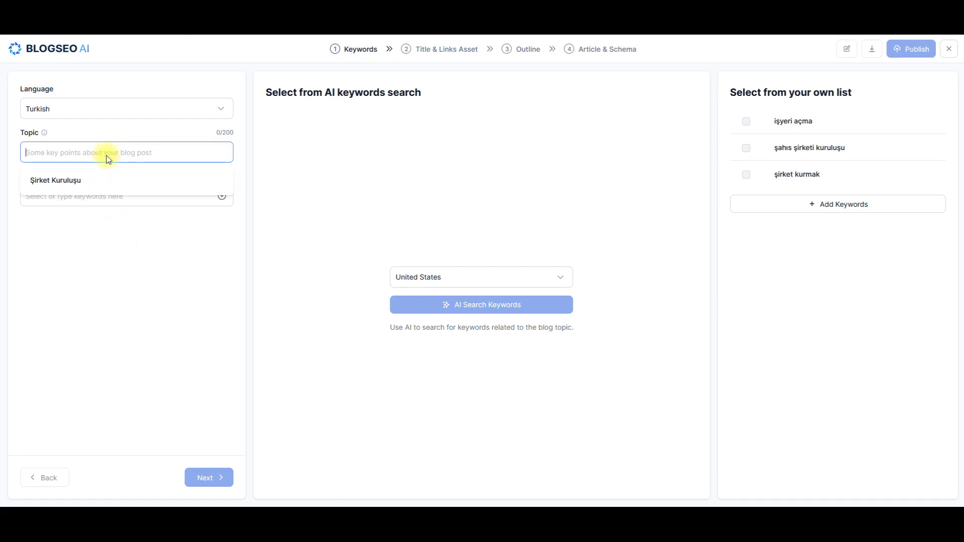
pyautogui.write('E-Ticaret Nasıl Yapılır')
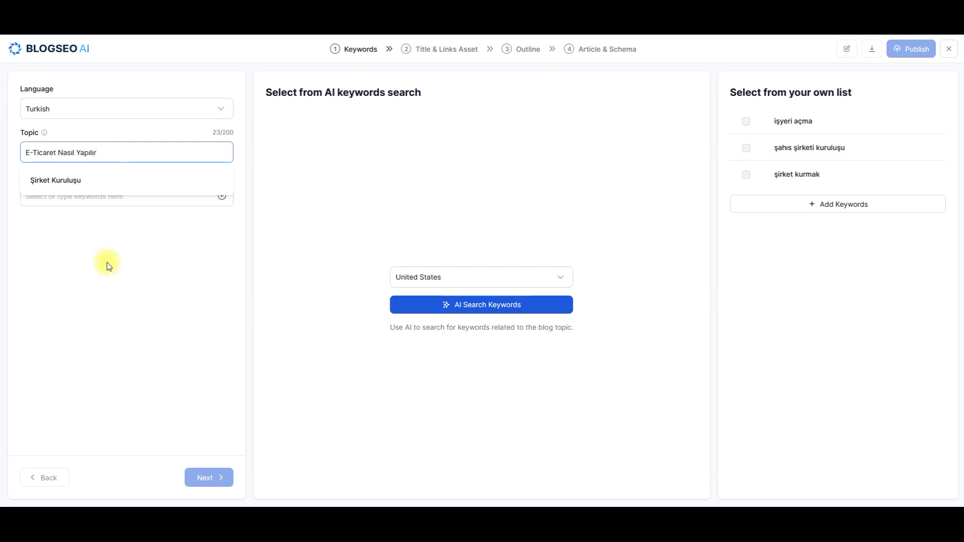
pyautogui.click(107, 262)
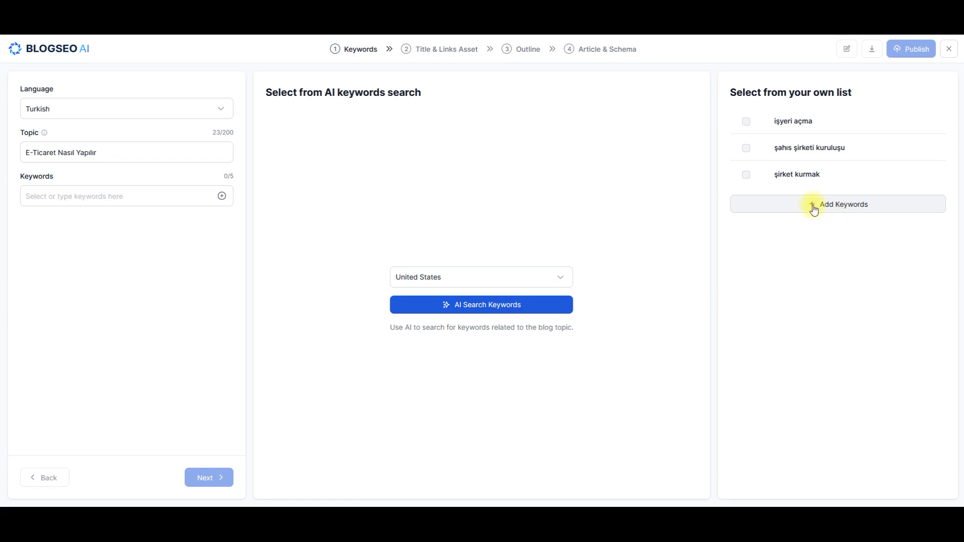
# Add "e-ticaret" and "E-Ticaret Nasıl Yapılır" as keywords for the article
pyautogui.click(69, 197)
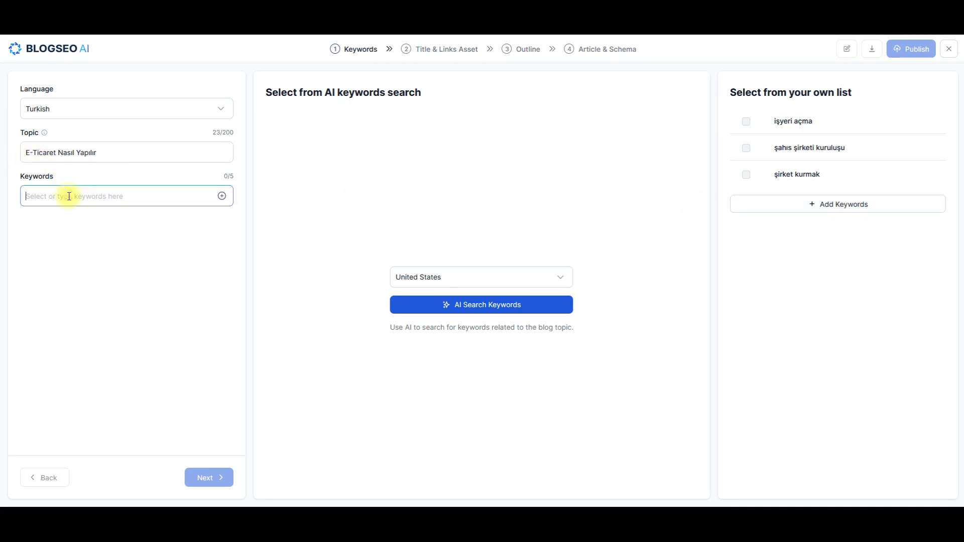
pyautogui.write('e-ticaret')
pyautogui.click(222, 196)
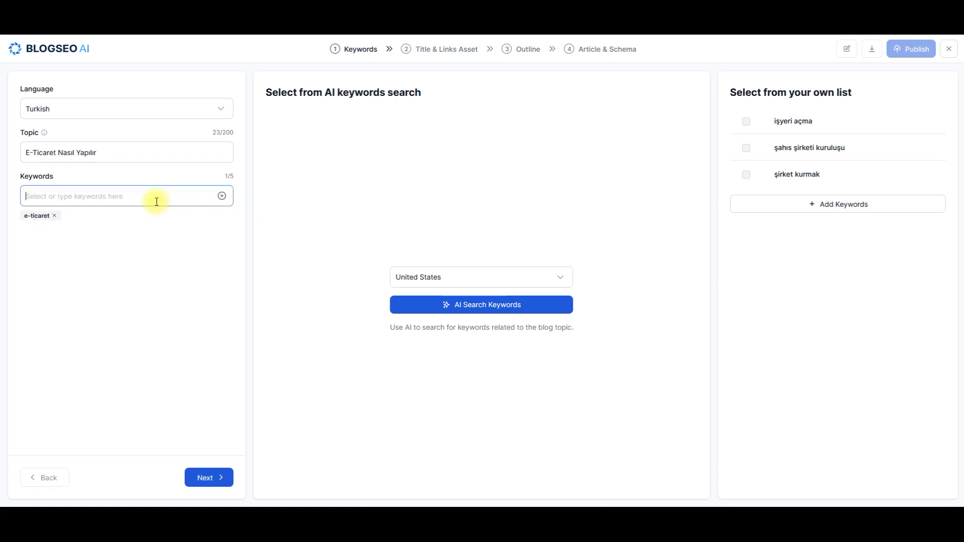
pyautogui.write('E-Ticaret Ba')
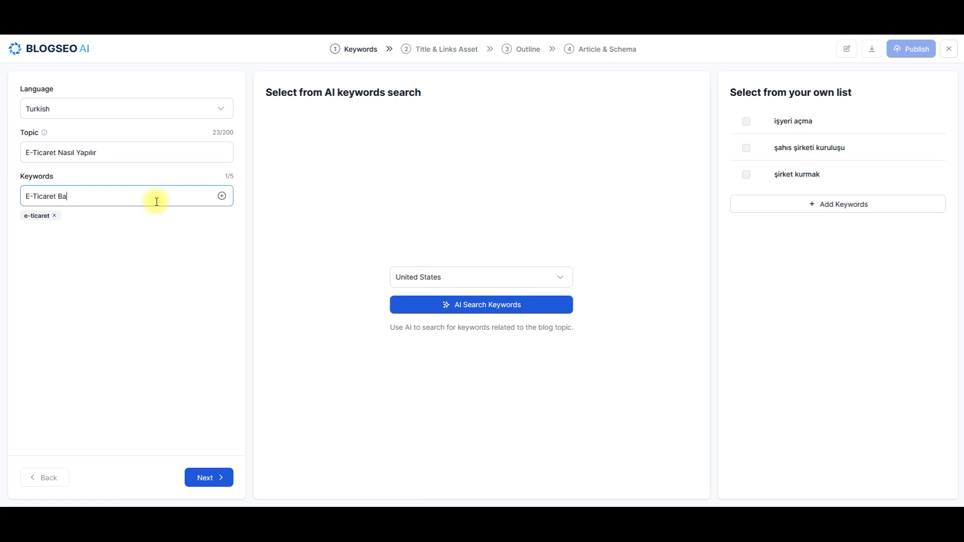
pyautogui.press('BackSpace')
pyautogui.press('BackSpace')
pyautogui.write('Nasıl Yapılır')
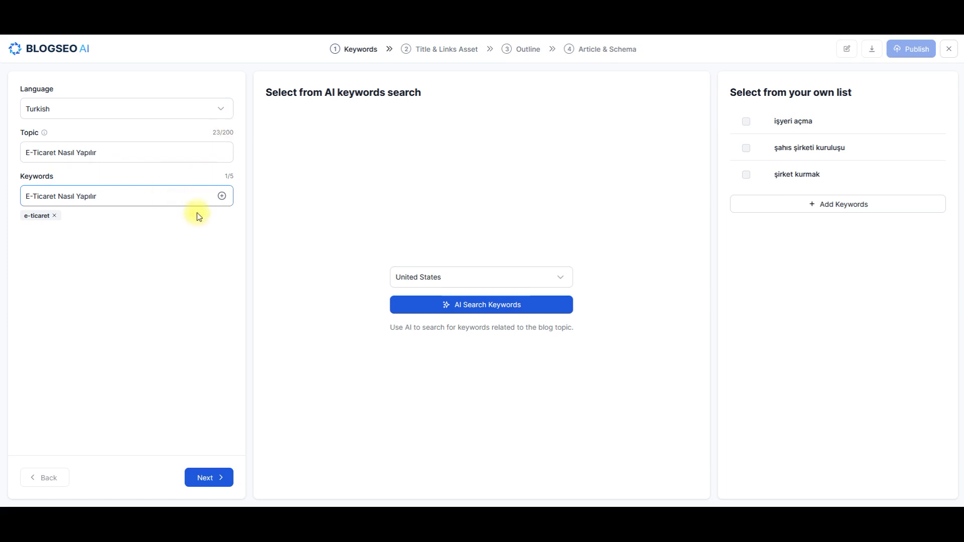
pyautogui.click(221, 196)
# Choose the country for the keyword search and run the AI keyword search for the topic
pyautogui.click(420, 277)
pyautogui.moveTo(571, 160); pyautogui.dragTo(583, 254)
pyautogui.scroll(3, 507, 238)
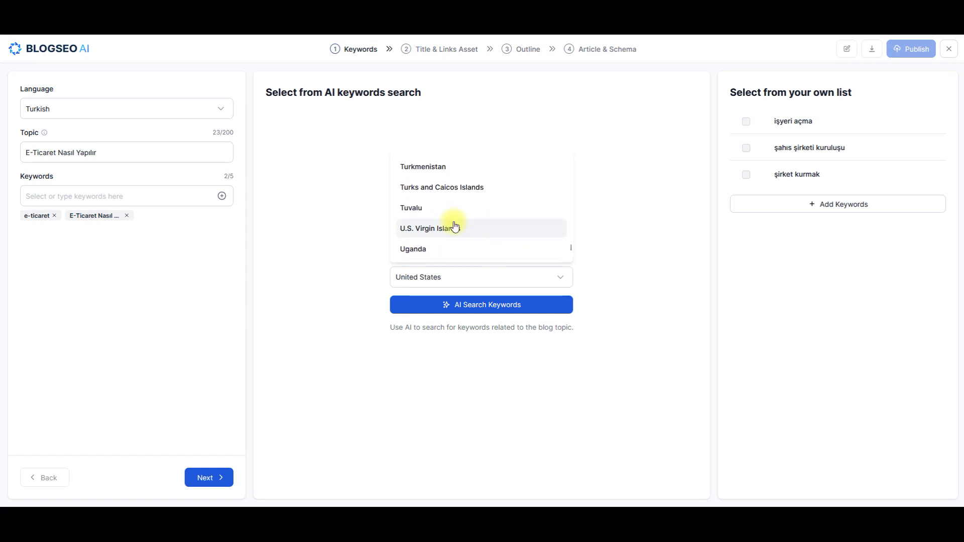
pyautogui.scroll(2, 455, 226)
pyautogui.click(435, 200)
pyautogui.click(488, 304)
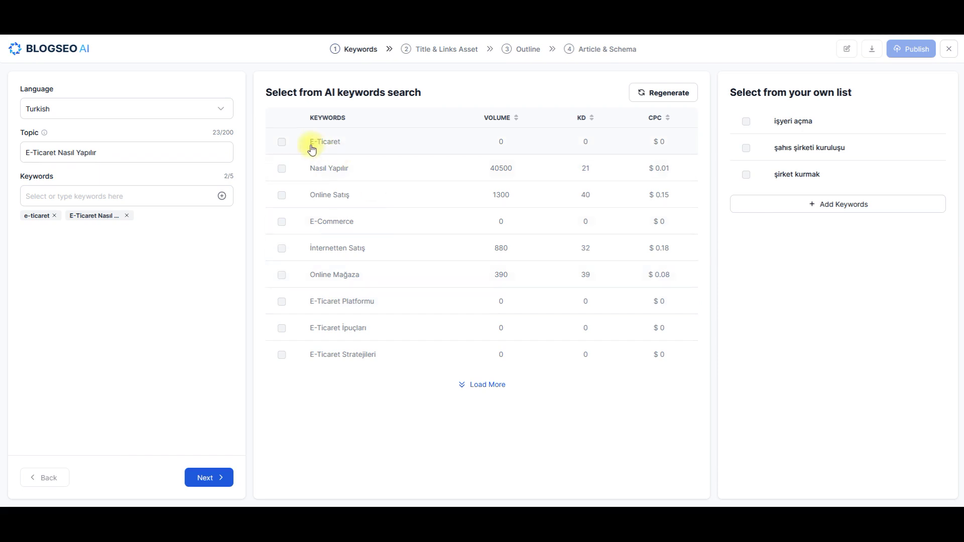
# Add the suggested keywords "E-Ticaret İpuçları", "E-Ticaret Stratejileri" and "İnternetten Satış", and proceed to the title and links stage
pyautogui.click(282, 329)
pyautogui.click(281, 355)
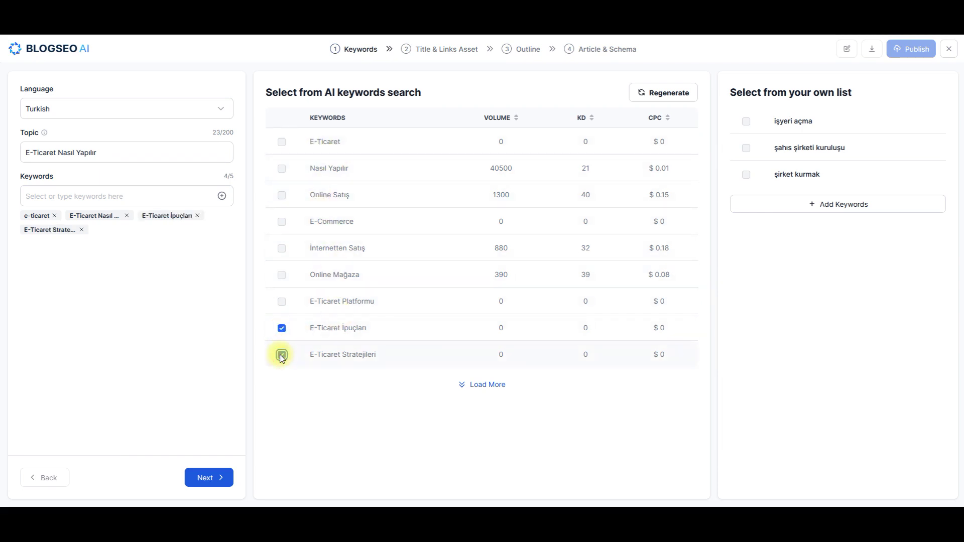
pyautogui.click(281, 249)
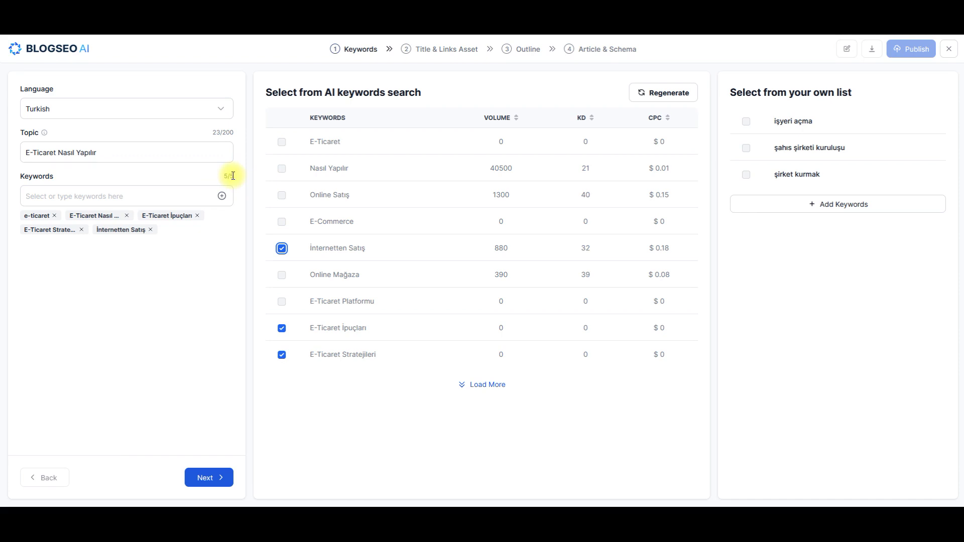
pyautogui.click(201, 485)
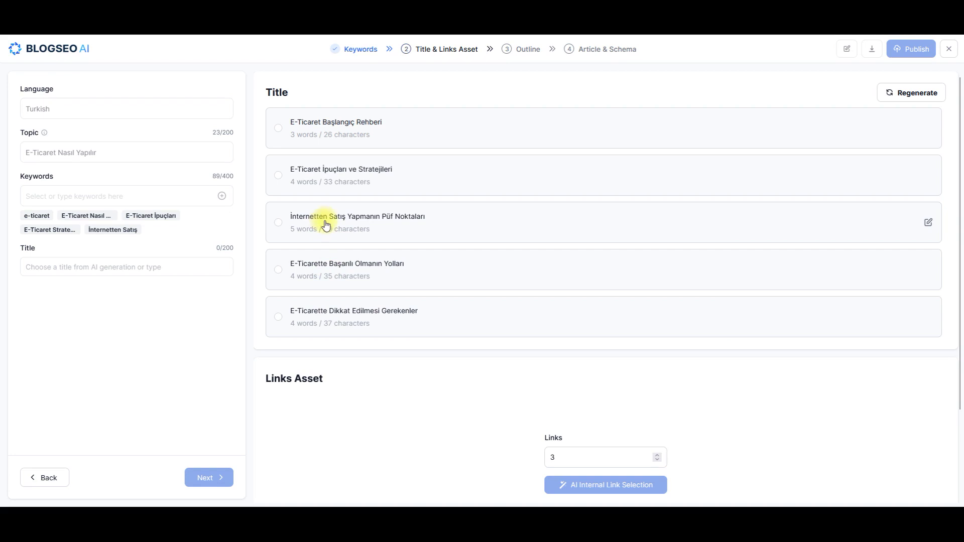
pyautogui.click(309, 128)
pyautogui.scroll(-2, 555, 430)
pyautogui.click(617, 423)
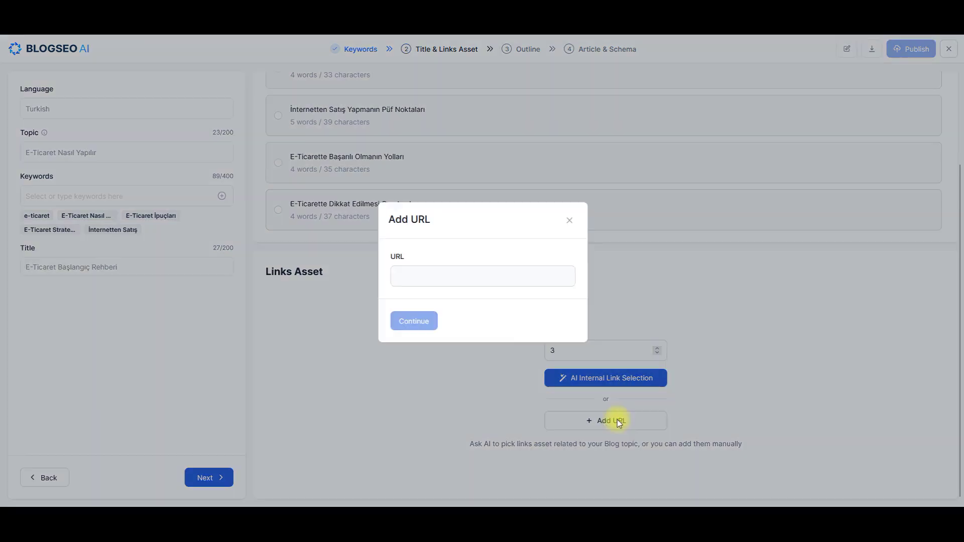
pyautogui.click(456, 275)
pyautogui.write('ht')
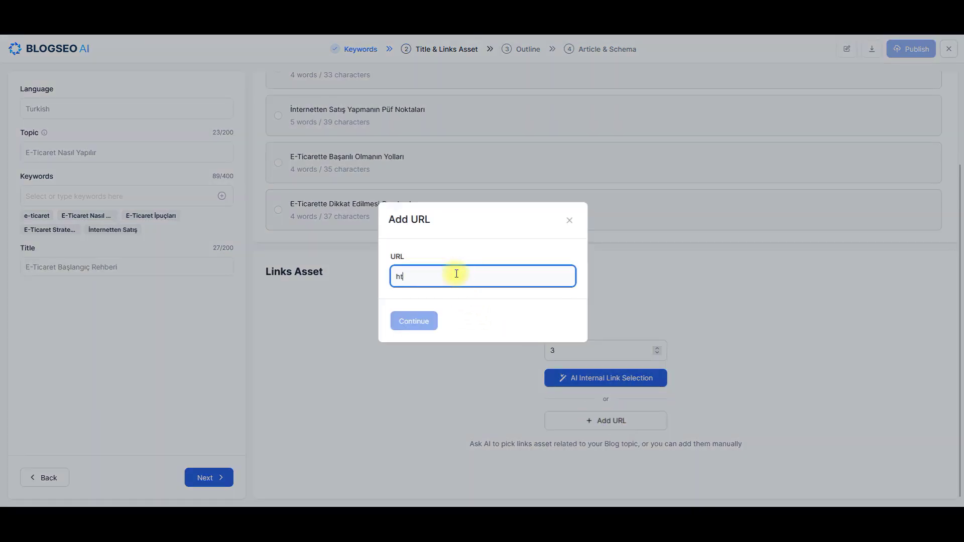
pyautogui.write('tps://kobifix.com')
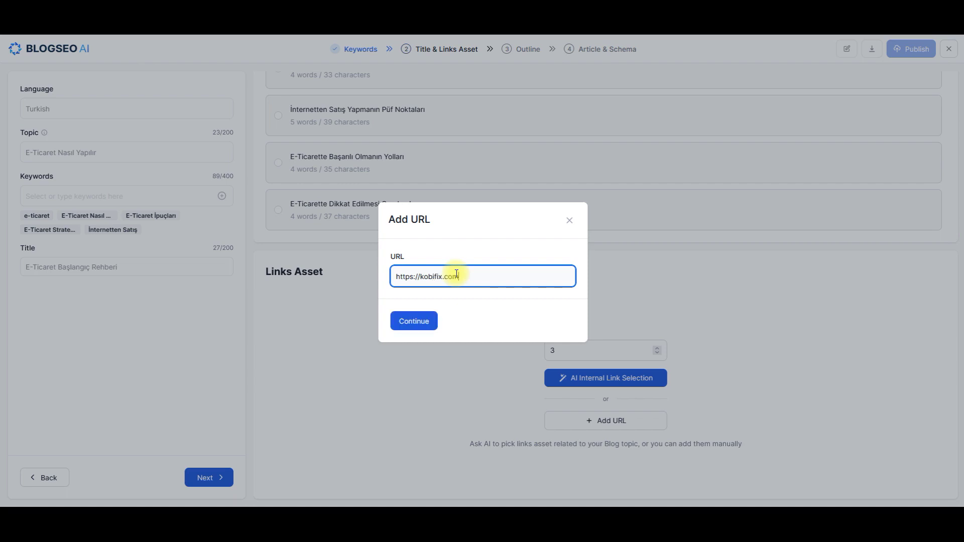
pyautogui.click(428, 319)
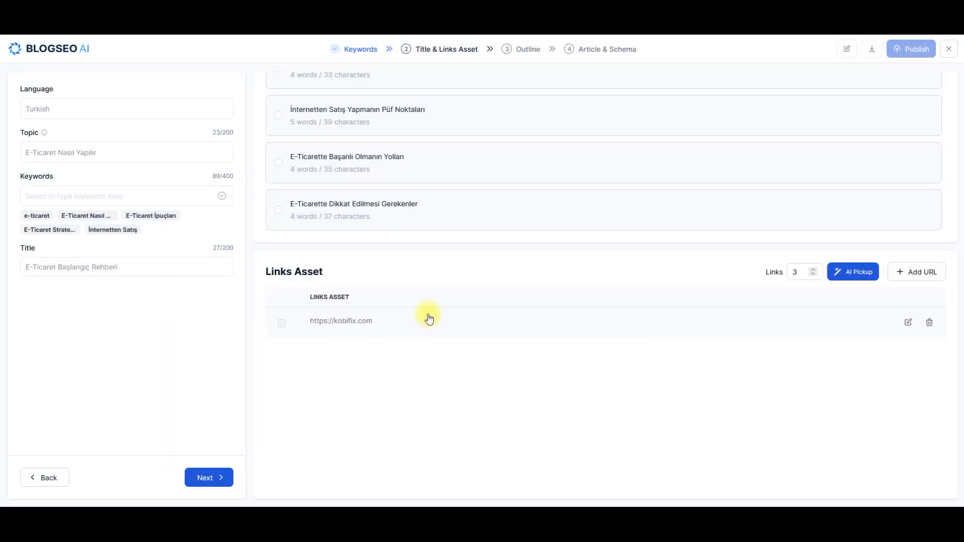
# Review the title and links choices and proceed to the article outline stage
pyautogui.scroll(2, 418, 358)
pyautogui.scroll(-2, 417, 357)
pyautogui.scroll(1, 446, 329)
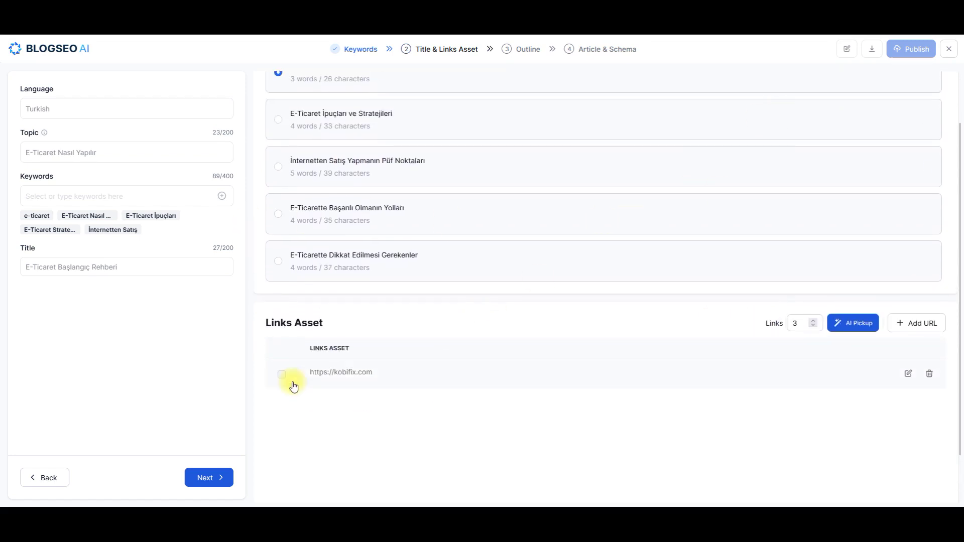
pyautogui.click(203, 479)
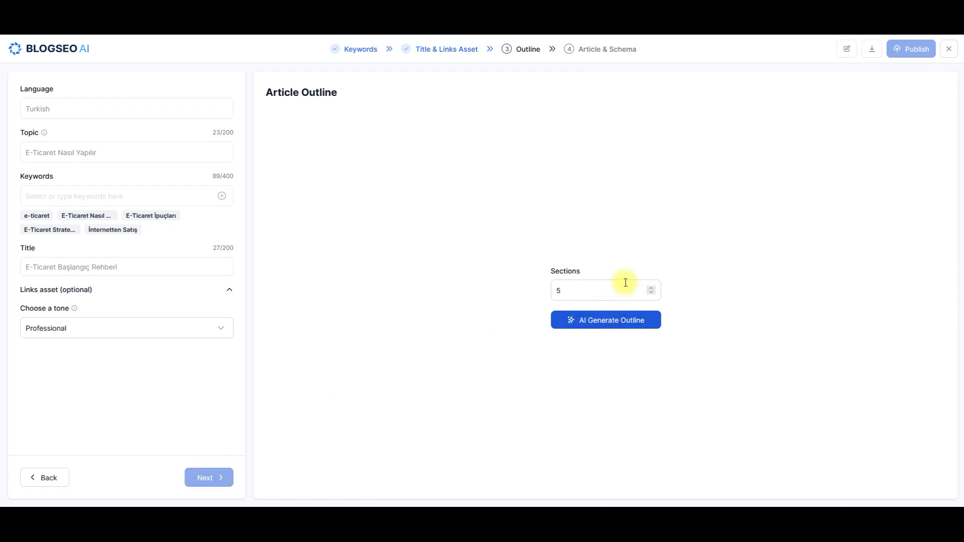
# Set the article outline to 10 sections and keep the Professional tone
pyautogui.click(651, 287)
pyautogui.click(652, 288)
pyautogui.click(651, 288)
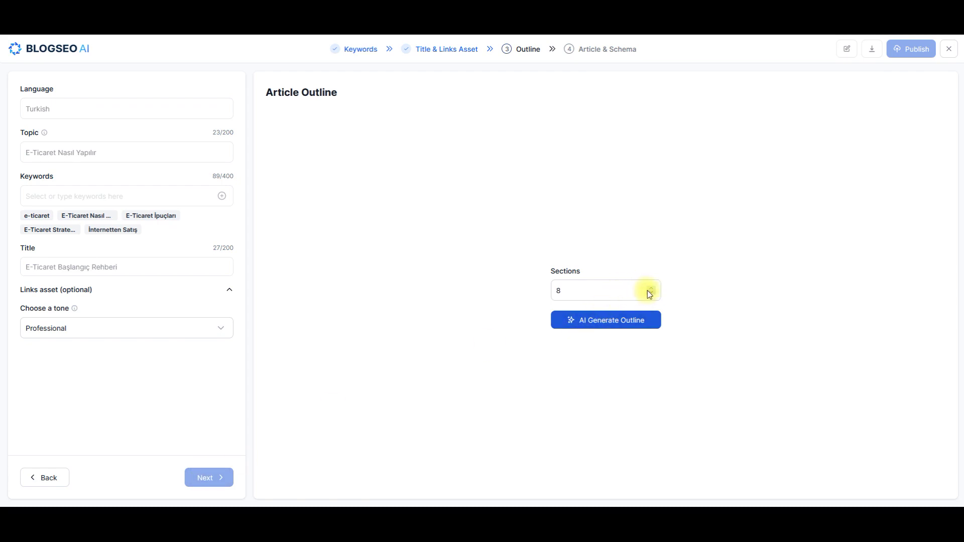
pyautogui.click(651, 288)
pyautogui.click(651, 288)
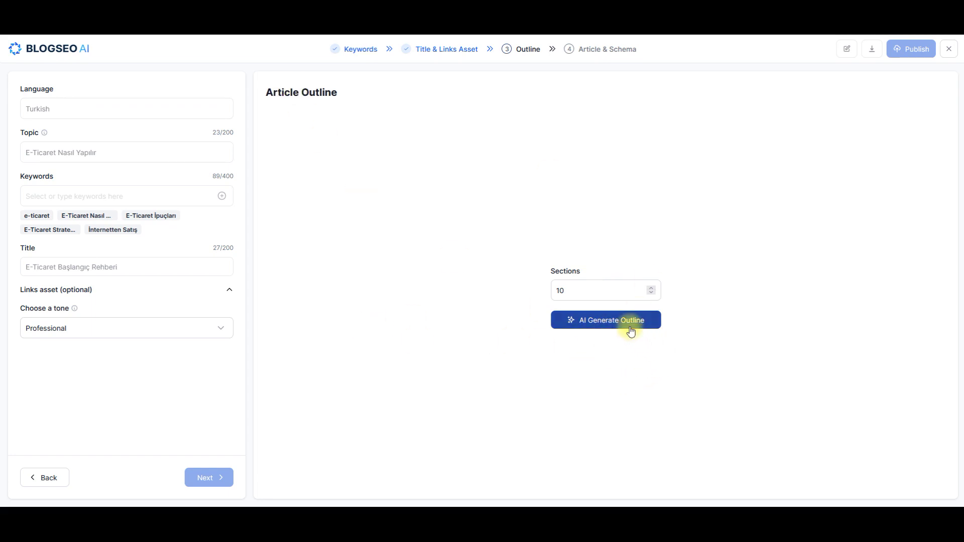
pyautogui.click(124, 328)
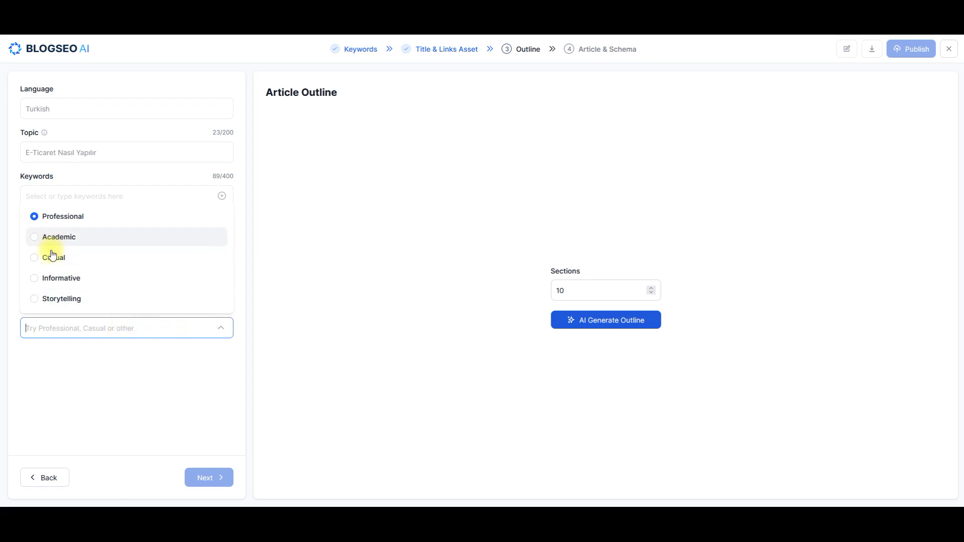
pyautogui.click(109, 371)
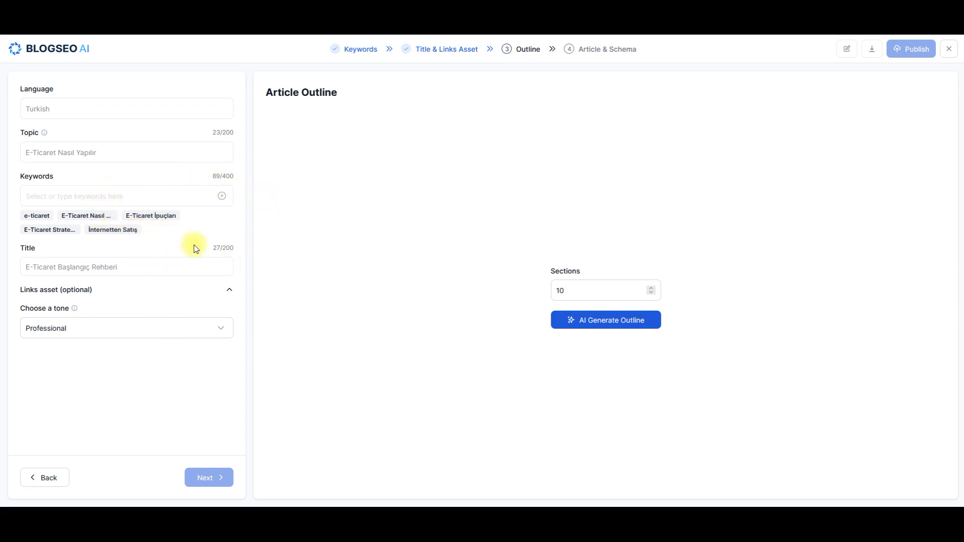
# Generate the article outline with AI, select Outline 1 and proceed to the article and schema stage
pyautogui.click(600, 322)
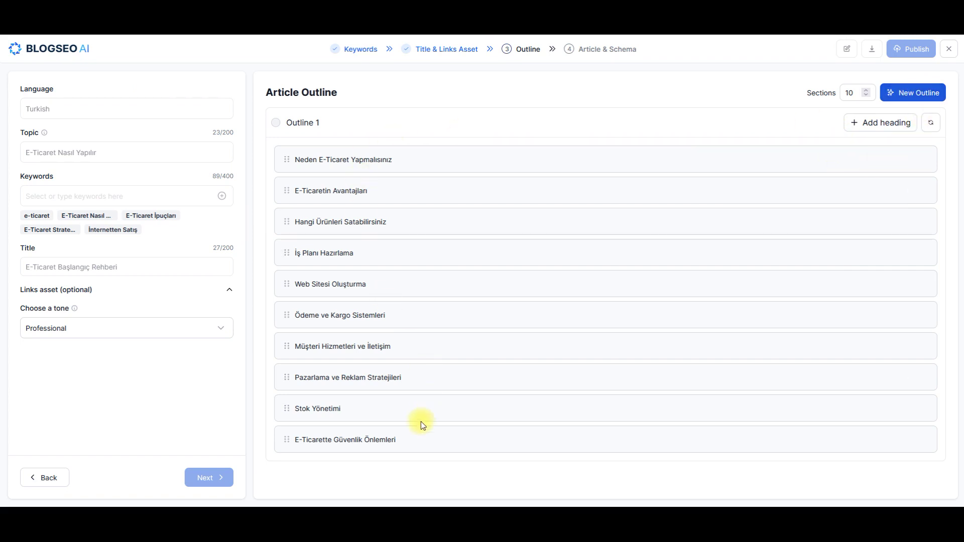
pyautogui.click(277, 123)
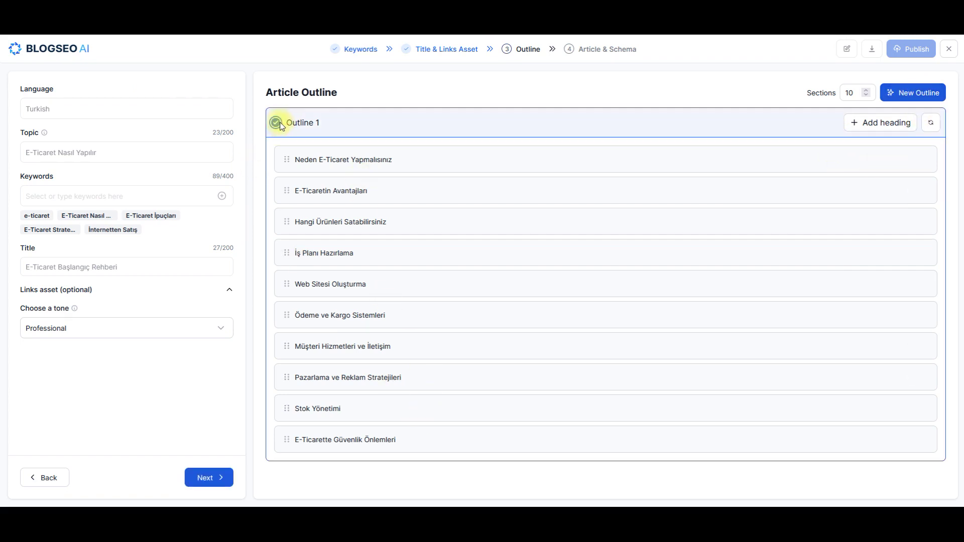
pyautogui.click(205, 480)
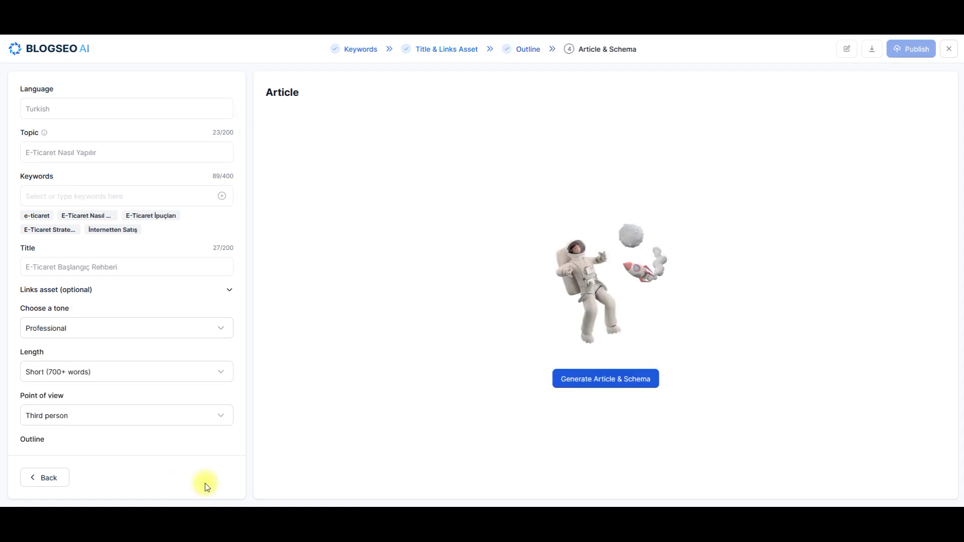
# Set the article length to Medium (2000+ words) and generate the article
pyautogui.scroll(-3, 189, 439)
pyautogui.click(107, 220)
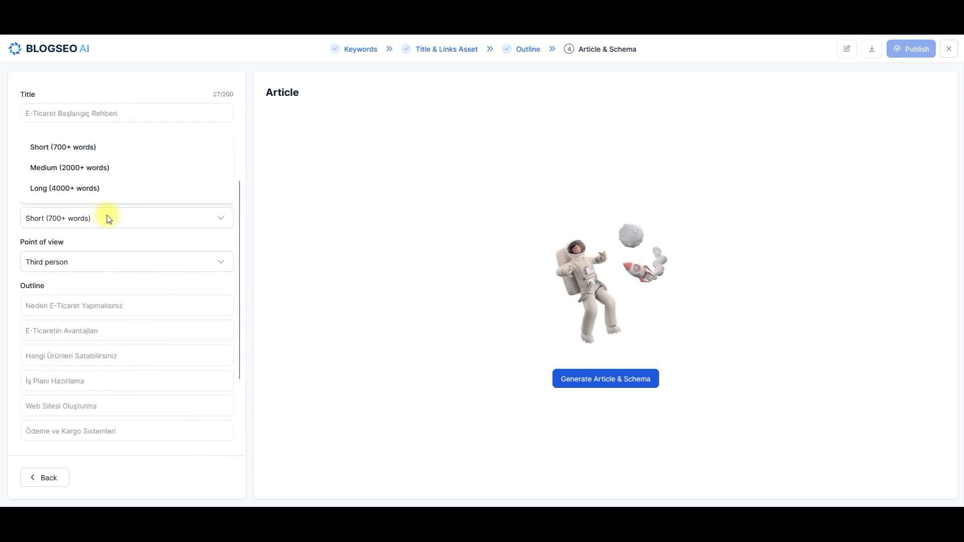
pyautogui.click(101, 171)
pyautogui.scroll(-3, 85, 307)
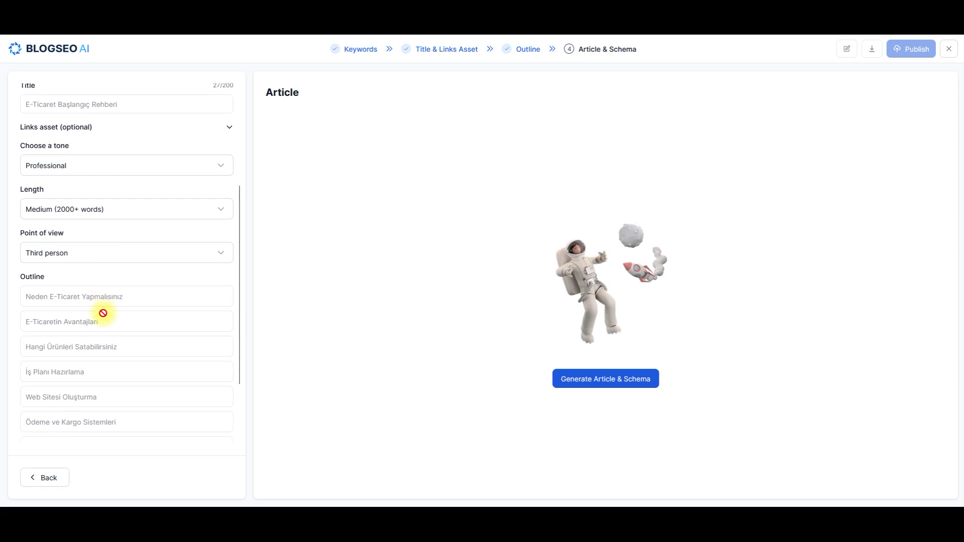
pyautogui.scroll(6, 101, 321)
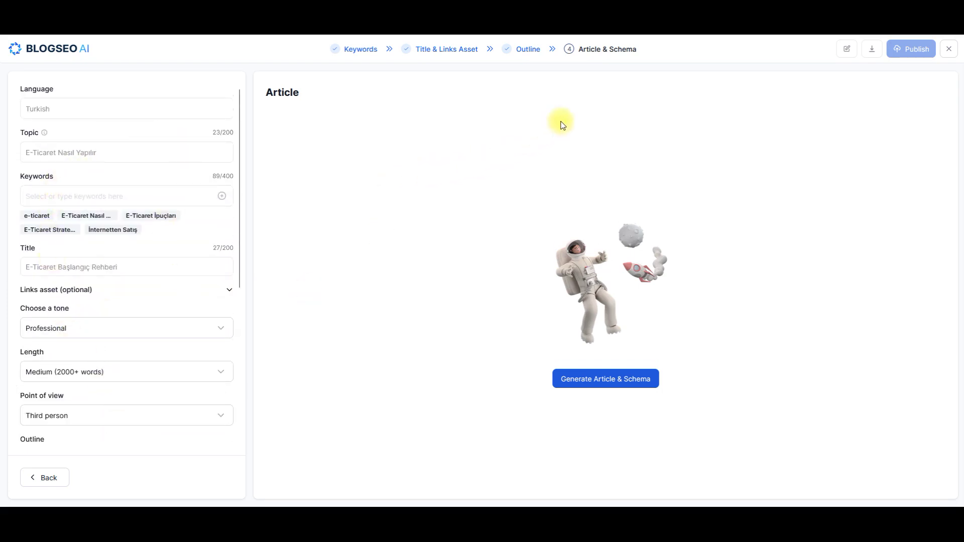
pyautogui.click(593, 381)
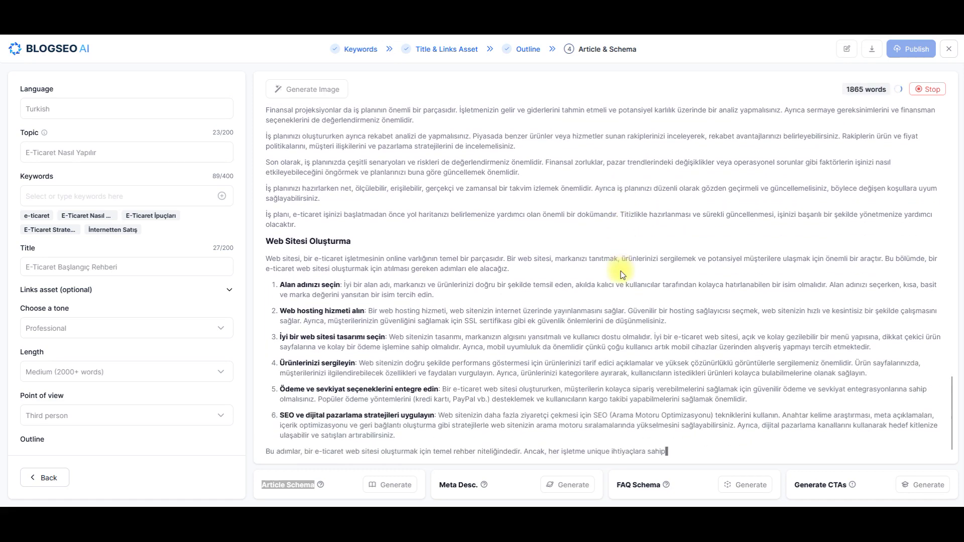
# Review the generated article from its table of contents through to the closing section on e-commerce security
pyautogui.scroll(-5, 112, 334)
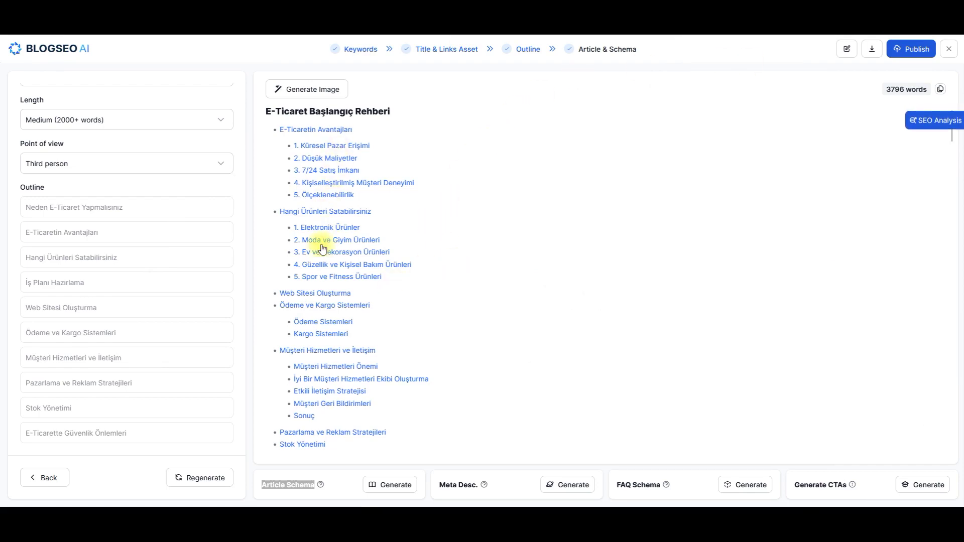
pyautogui.scroll(-10, 324, 211)
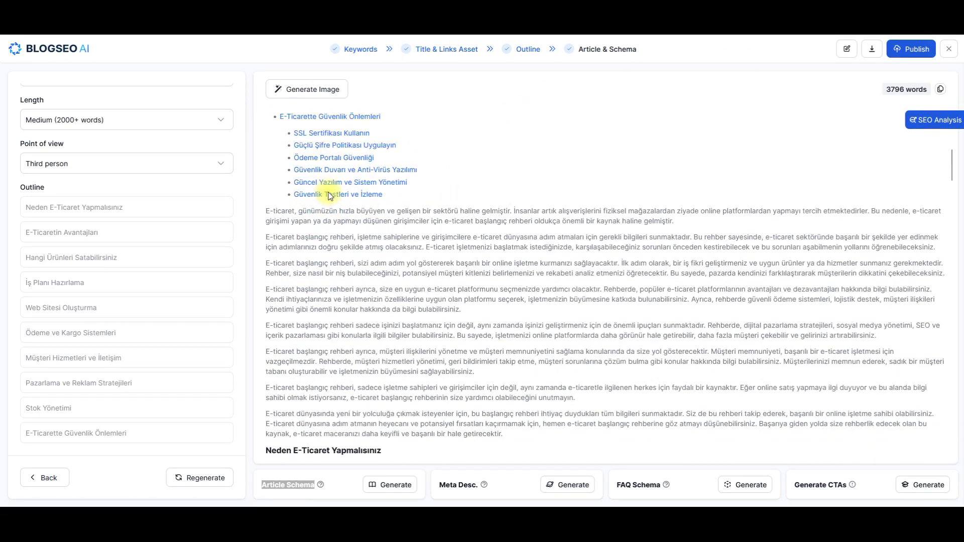
pyautogui.scroll(-3, 345, 273)
pyautogui.scroll(5, 346, 226)
pyautogui.scroll(-15, 342, 251)
pyautogui.scroll(-15, 338, 312)
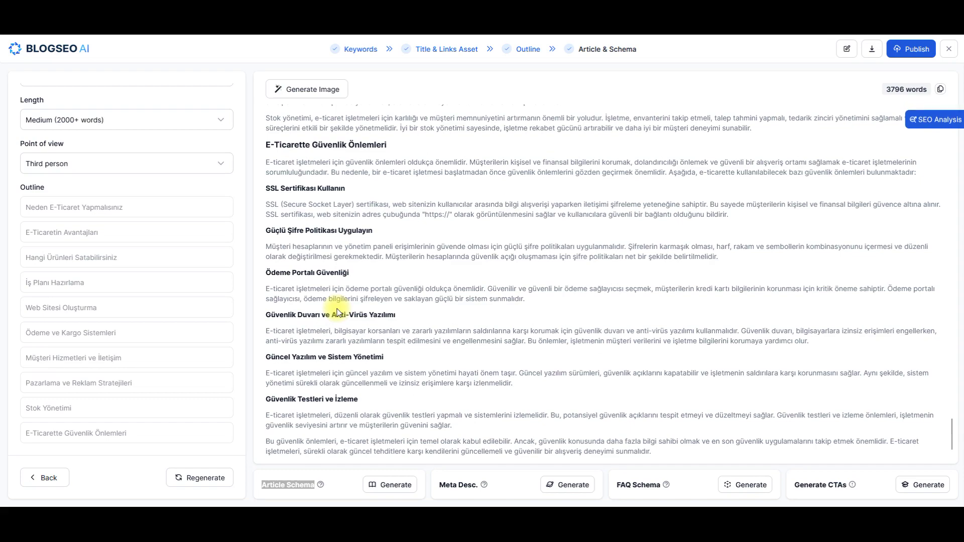
pyautogui.scroll(12, 409, 340)
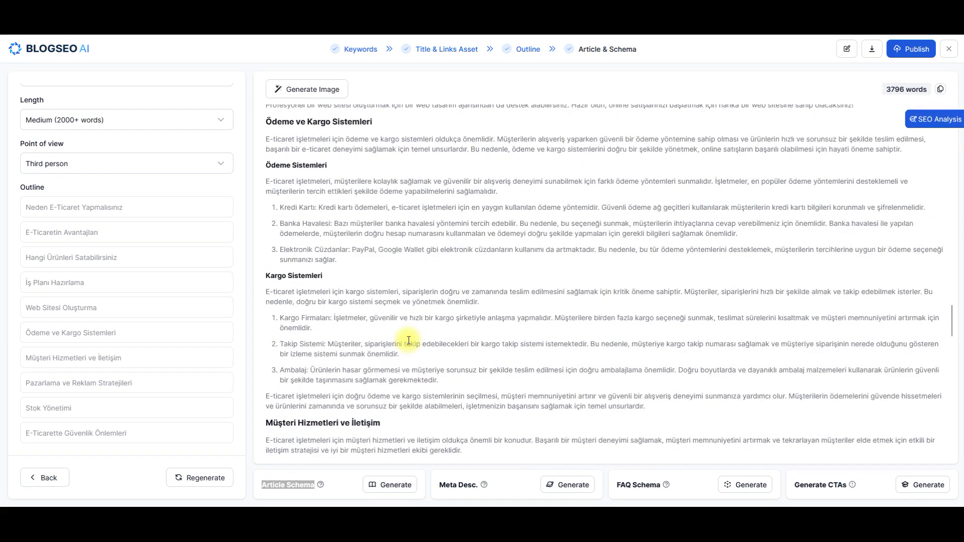
pyautogui.scroll(5, 409, 340)
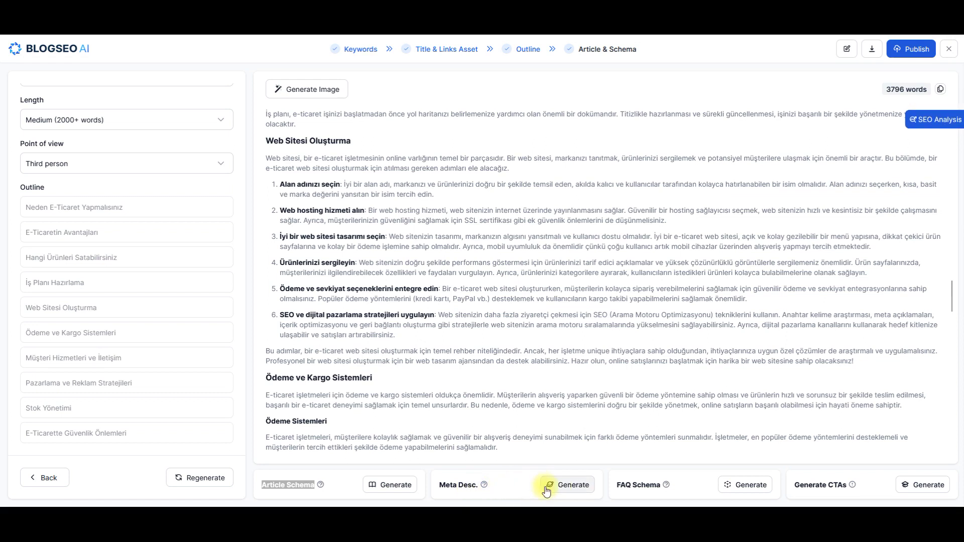
pyautogui.click(456, 296)
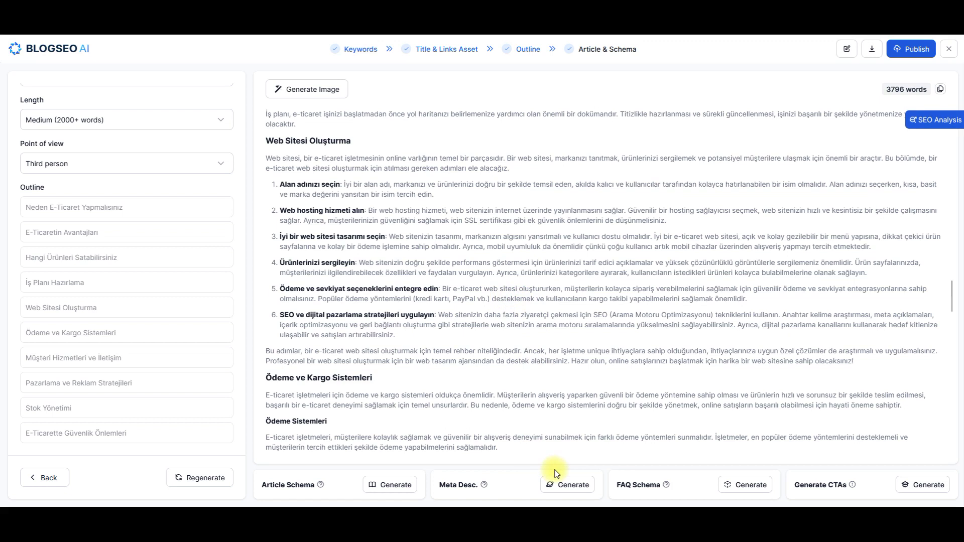
# Generate the meta description and the article schema for the finished article
pyautogui.click(574, 486)
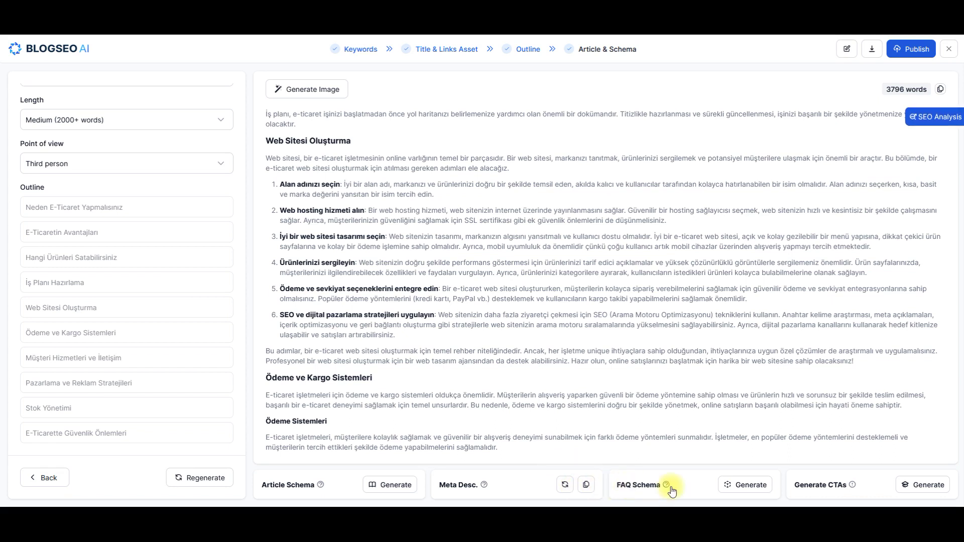
pyautogui.click(743, 488)
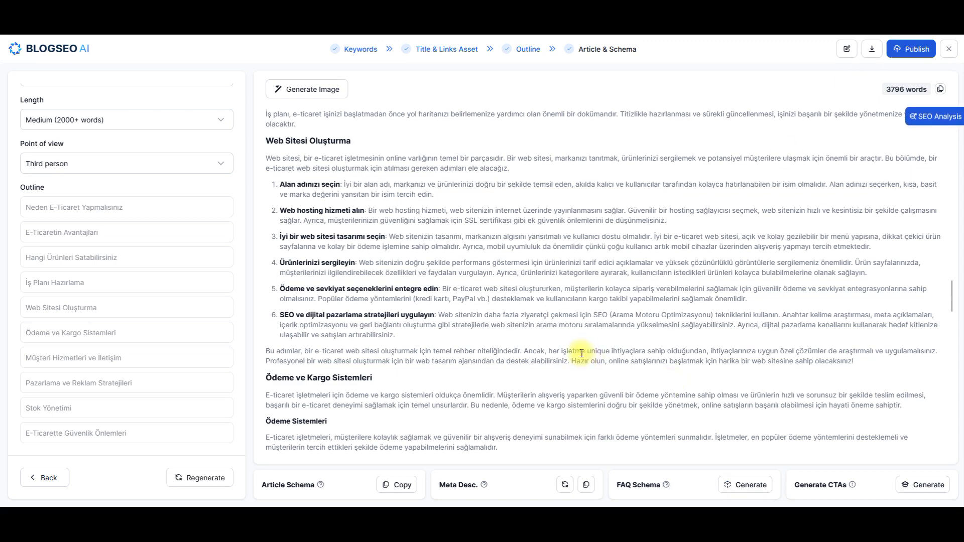
pyautogui.scroll(-1, 581, 352)
pyautogui.scroll(-2, 582, 352)
pyautogui.scroll(5, 581, 349)
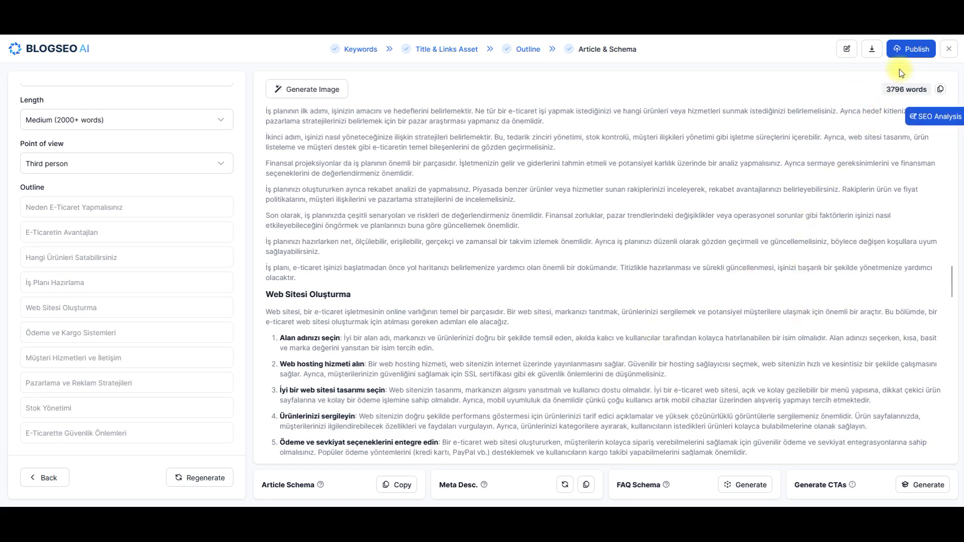
pyautogui.click(872, 48)
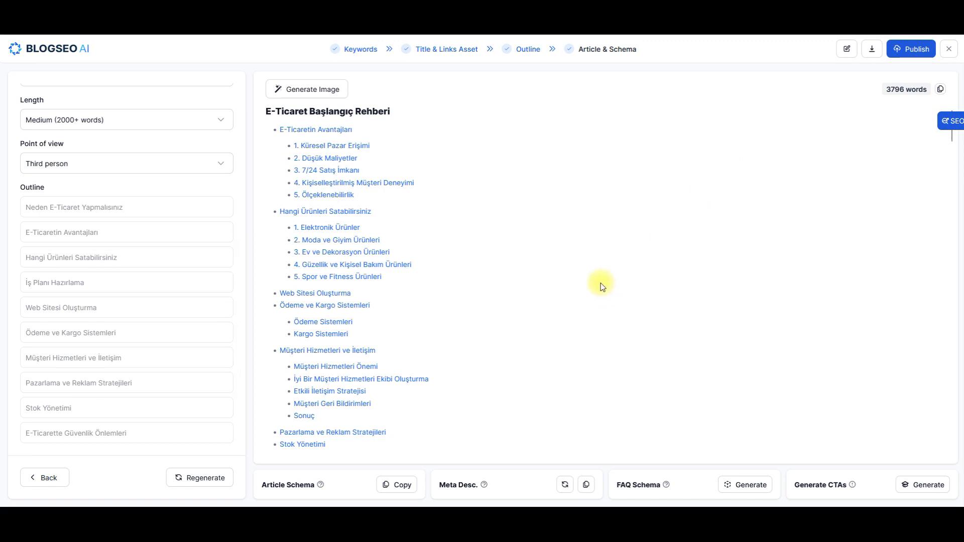
# Generate a cover image for the article with AI and check the article for it
pyautogui.click(329, 90)
pyautogui.moveTo(318, 114)
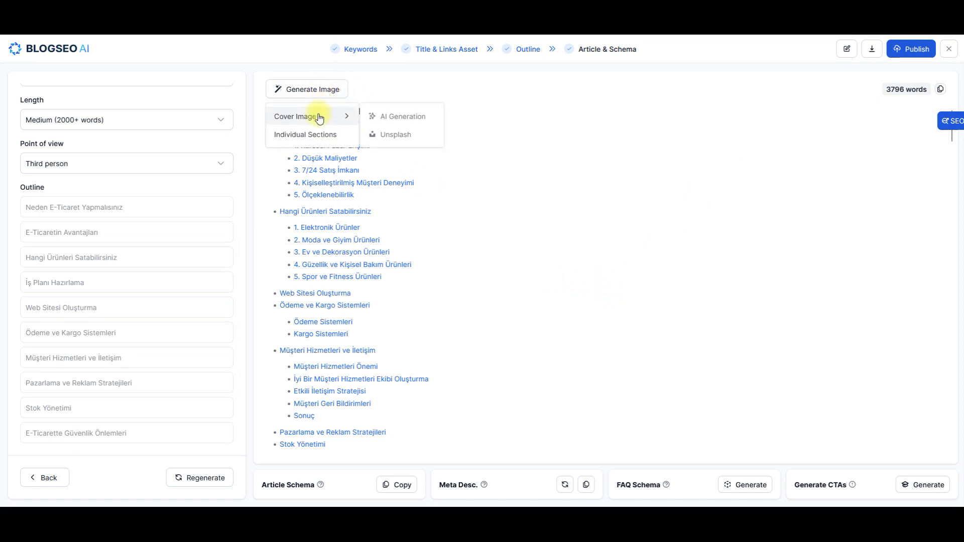
pyautogui.click(404, 120)
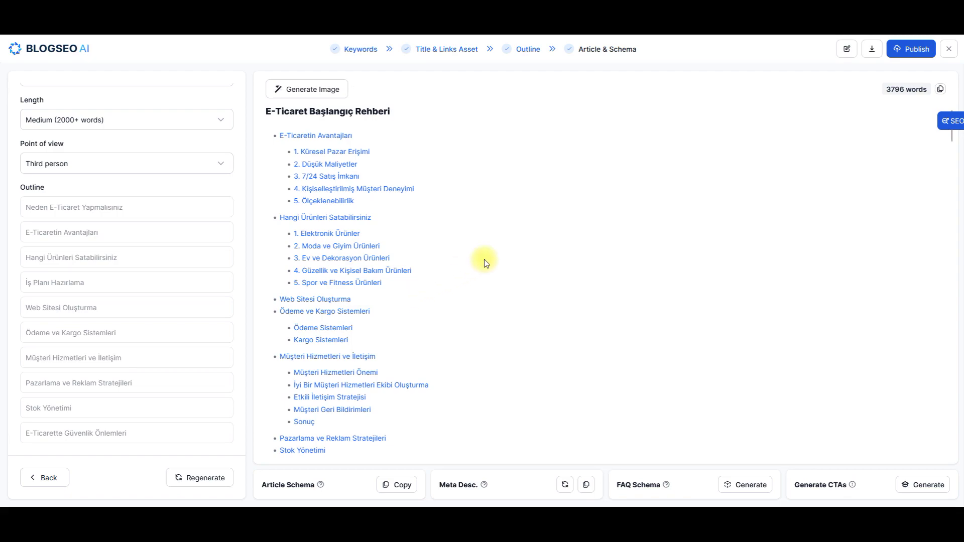
pyautogui.scroll(-20, 485, 261)
pyautogui.scroll(-20, 485, 262)
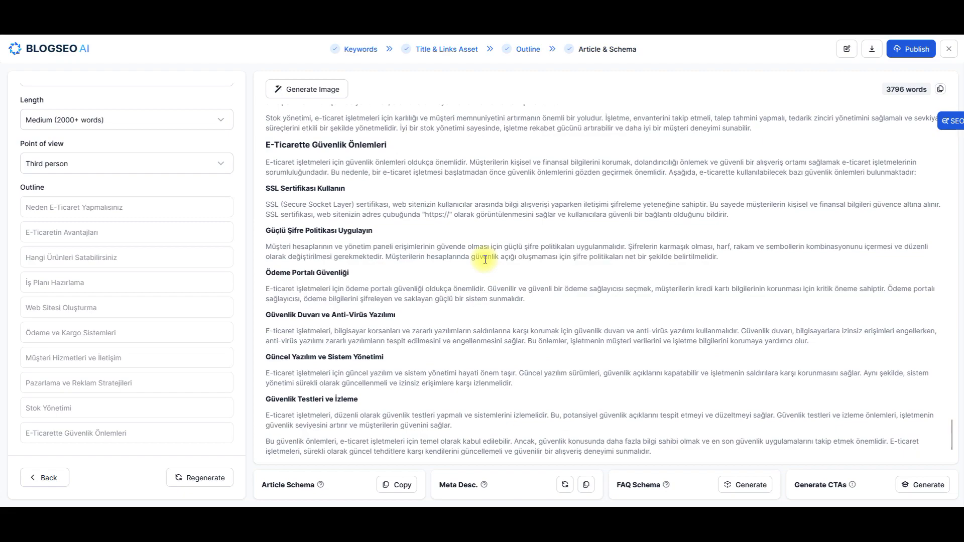
pyautogui.scroll(20, 485, 260)
pyautogui.scroll(15, 485, 260)
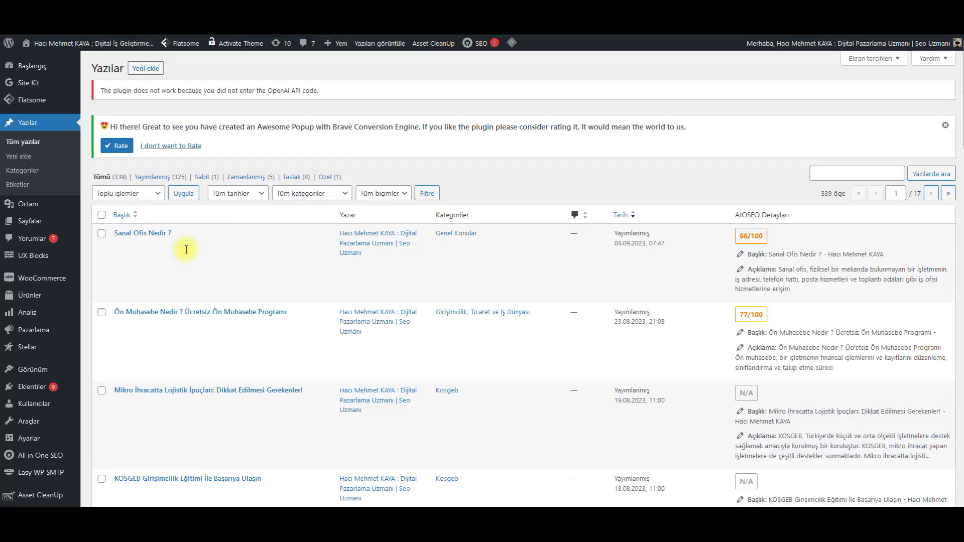
# In WordPress, add a new post and paste the generated article into the editor's text view
pyautogui.click(144, 71)
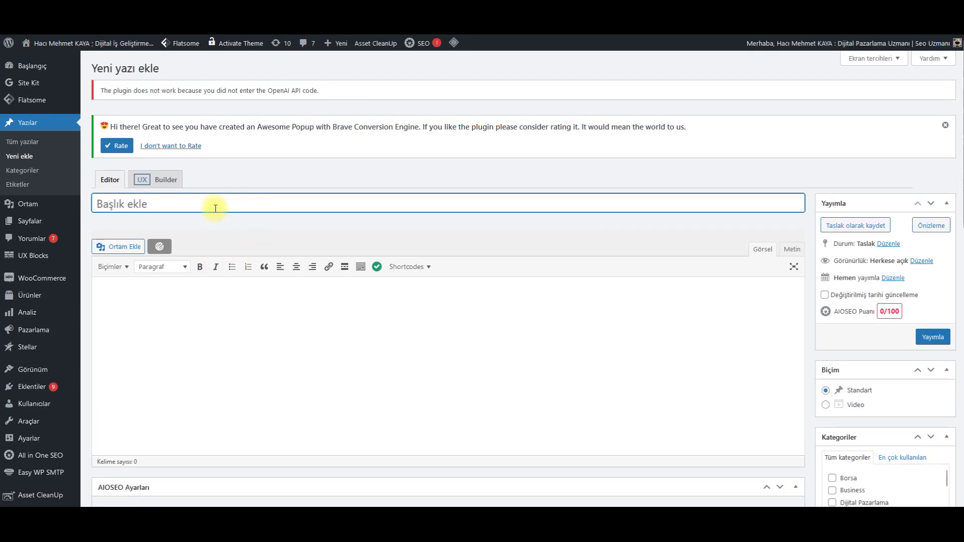
pyautogui.click(379, 330)
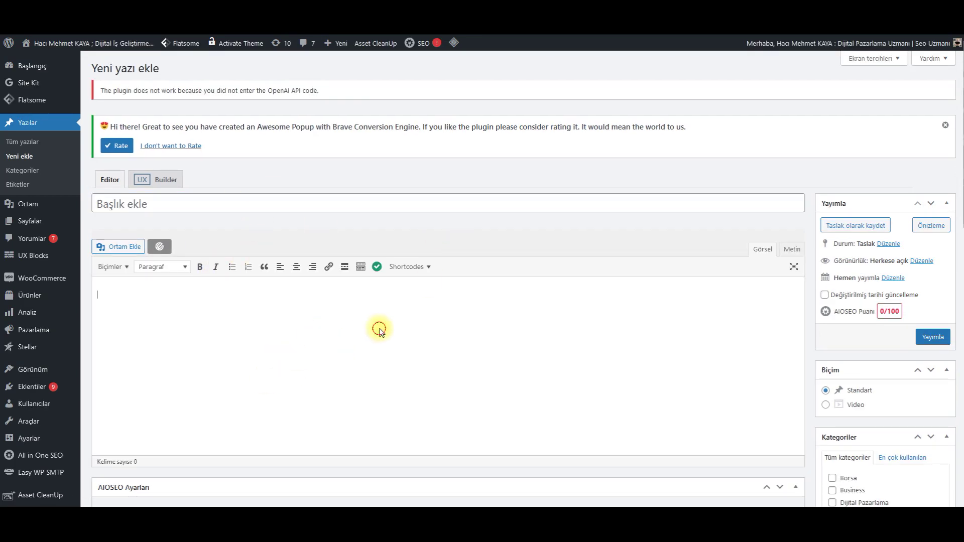
pyautogui.click(797, 254)
pyautogui.hotkey('ctrl', 'v')
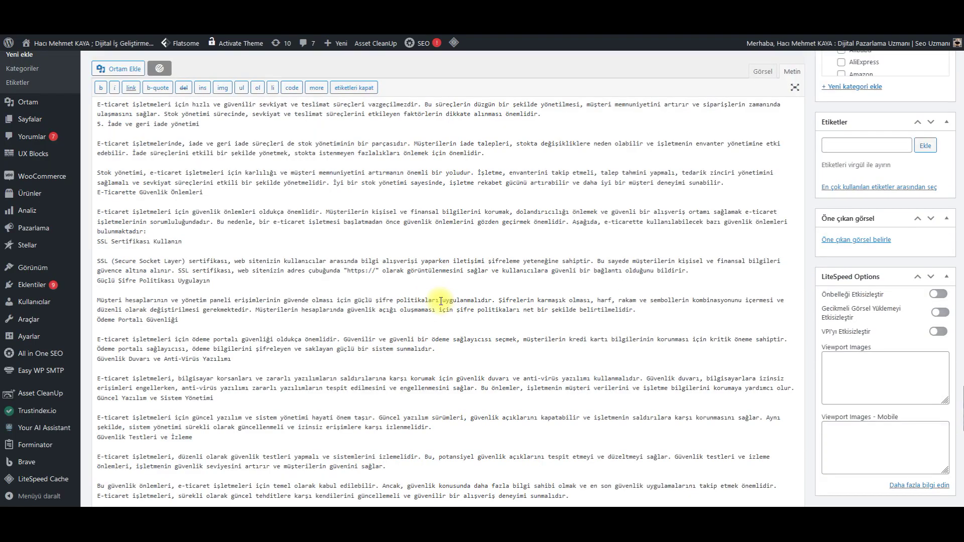
pyautogui.scroll(10, 424, 331)
pyautogui.scroll(15, 406, 363)
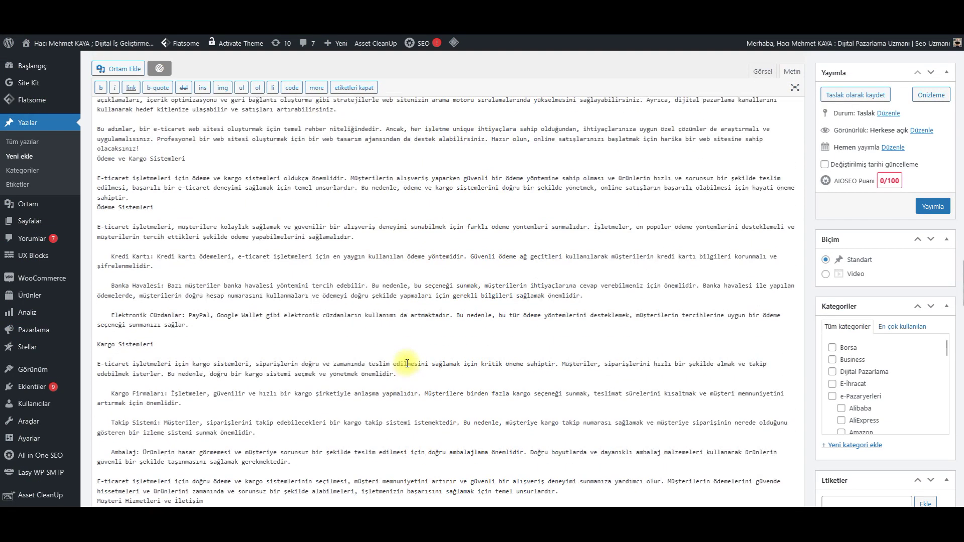
pyautogui.scroll(5, 407, 363)
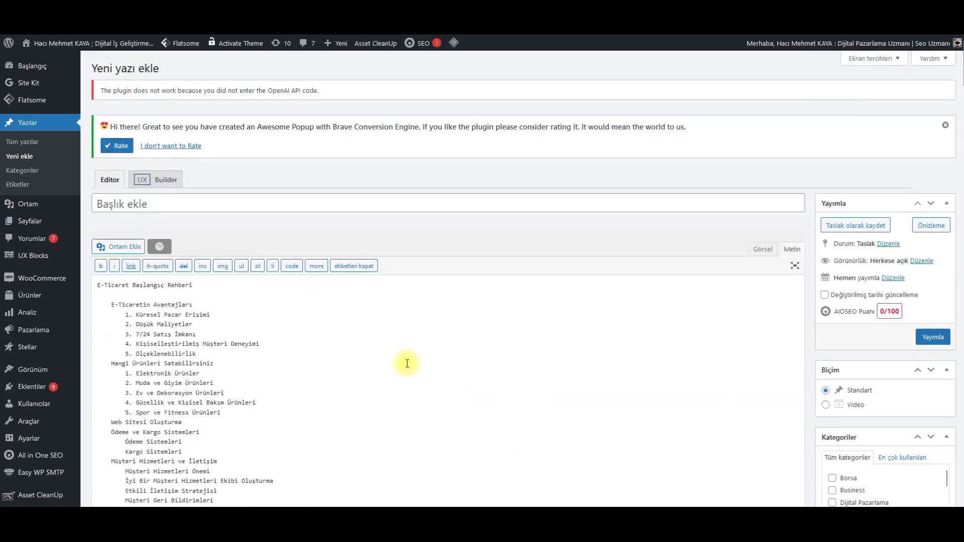
# Switch the post to the visual editor, replace its content with the formatted article and review the headings
pyautogui.click(761, 250)
pyautogui.scroll(15, 477, 254)
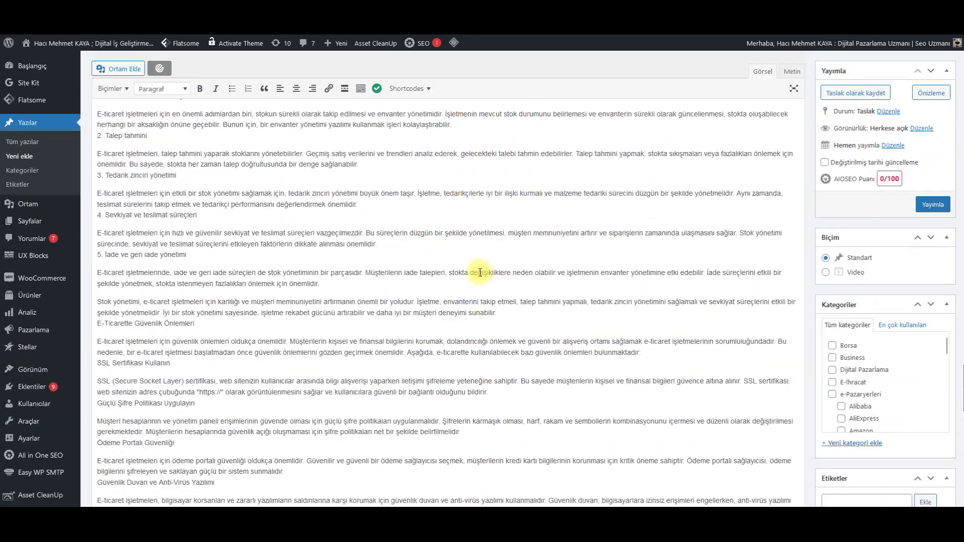
pyautogui.scroll(15, 349, 346)
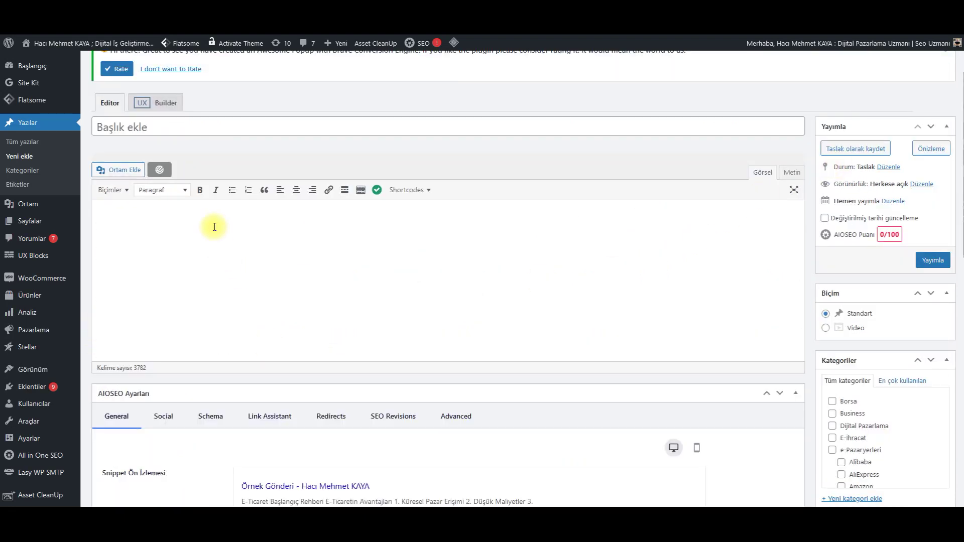
pyautogui.scroll(15, 200, 312)
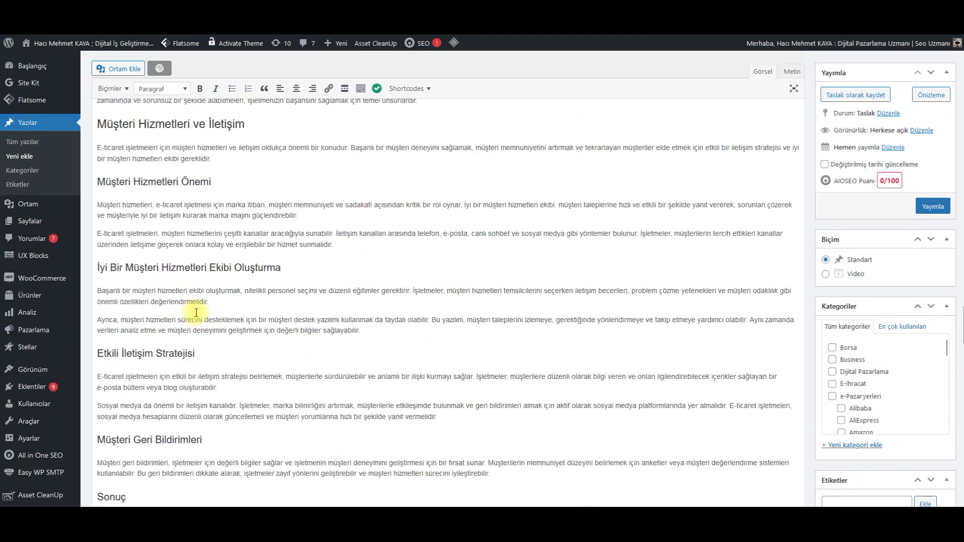
pyautogui.scroll(10, 196, 313)
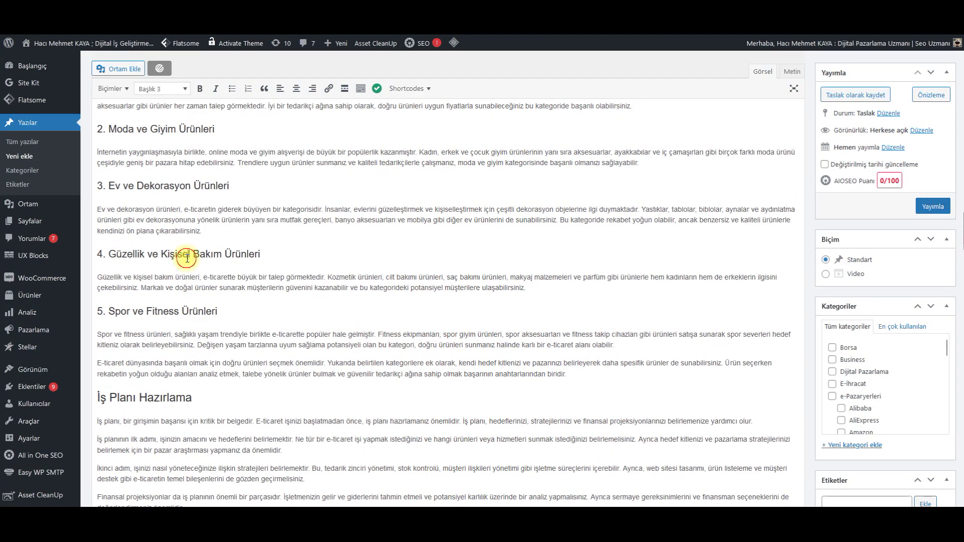
pyautogui.scroll(10, 155, 244)
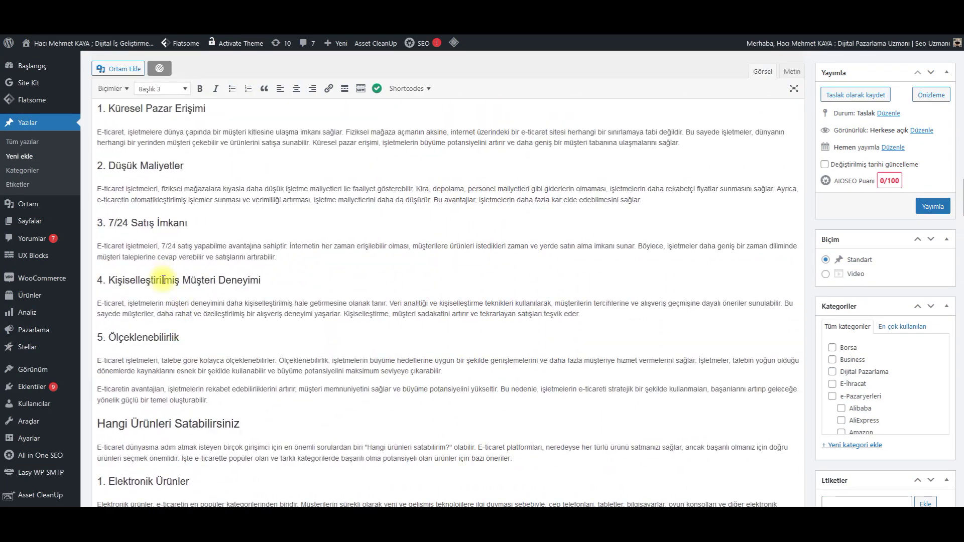
# Check the article from its section headings back to the beginning and delete the large illustration under the main heading
pyautogui.click(146, 426)
pyautogui.scroll(12, 185, 377)
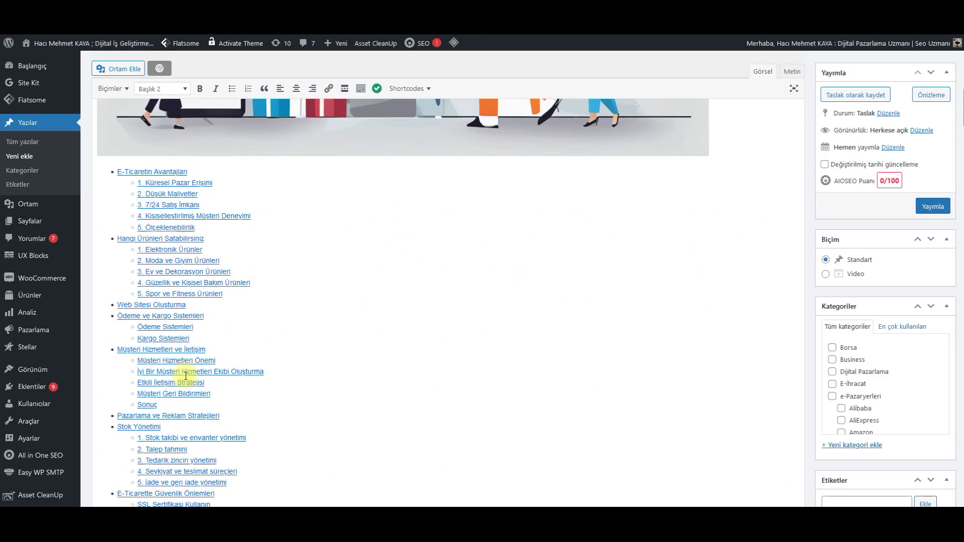
pyautogui.scroll(10, 200, 366)
pyautogui.scroll(-1, 246, 260)
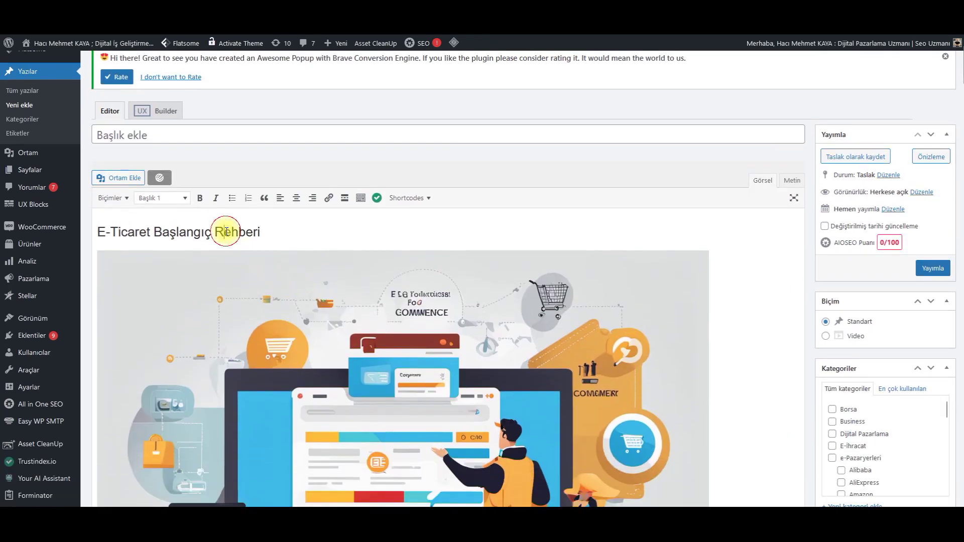
pyautogui.scroll(-3, 234, 231)
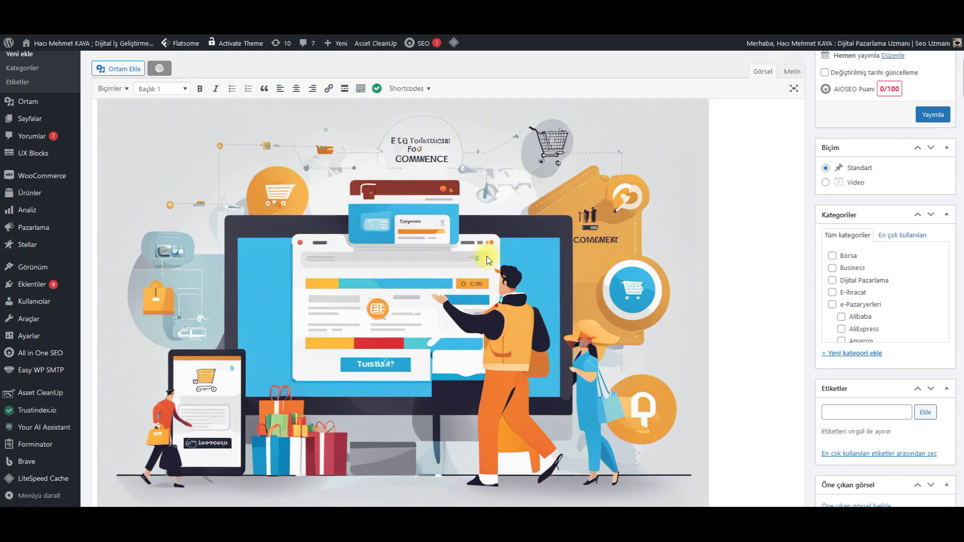
pyautogui.click(553, 264)
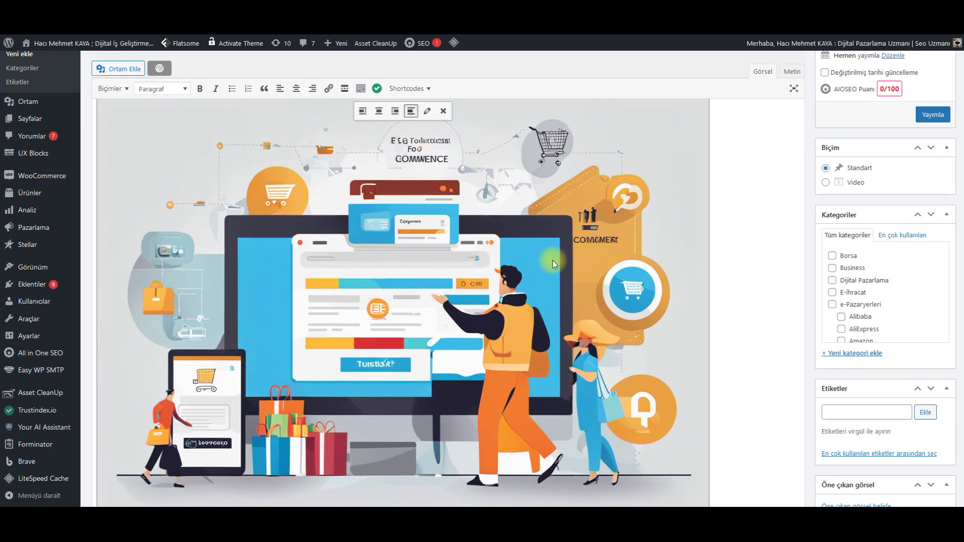
pyautogui.press('Delete')
pyautogui.scroll(2, 217, 209)
pyautogui.press('BackSpace')
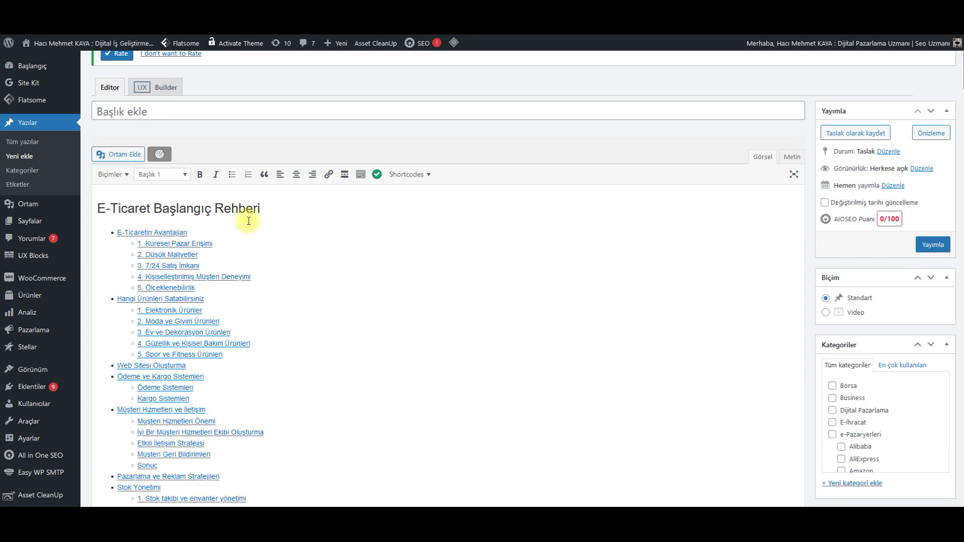
# Copy the article's main heading into the post title as "E-Ticaret Başlangıç Rehberi"
pyautogui.moveTo(299, 192); pyautogui.dragTo(63, 198)
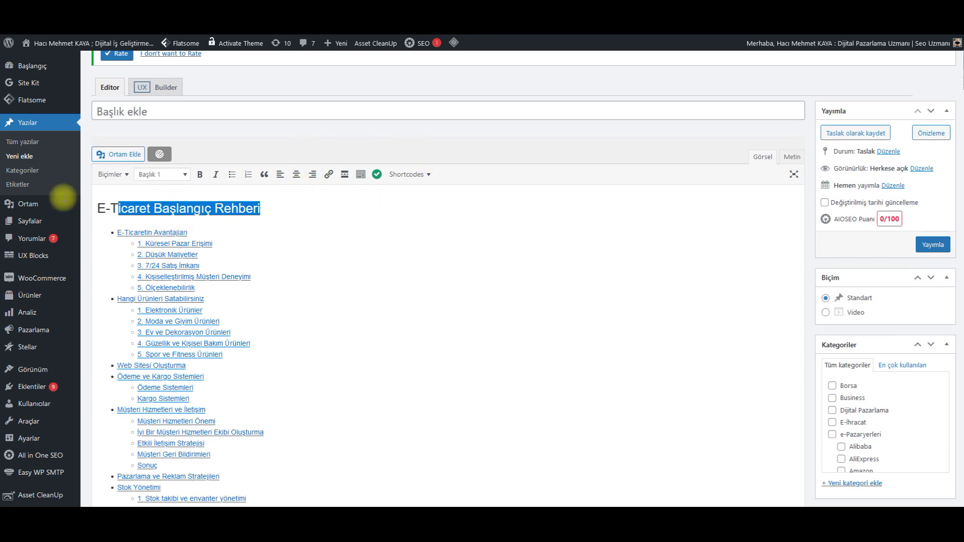
pyautogui.click(211, 115)
pyautogui.click(271, 205)
pyautogui.scroll(-10, 329, 323)
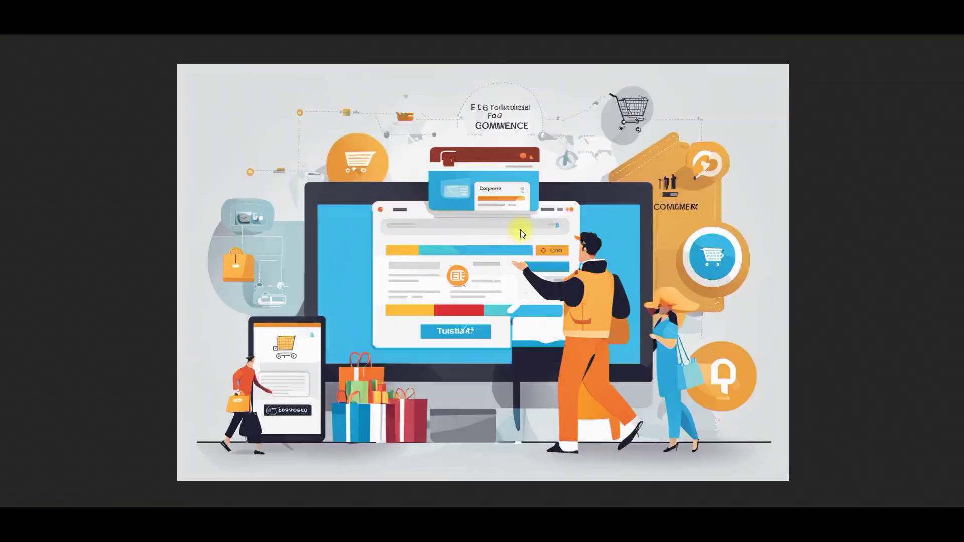
# Set the e-commerce illustration from Belgeler as the featured image and assign the categories E-İhracat, e-Pazaryerleri and E-Ticaret
pyautogui.click(43, 138)
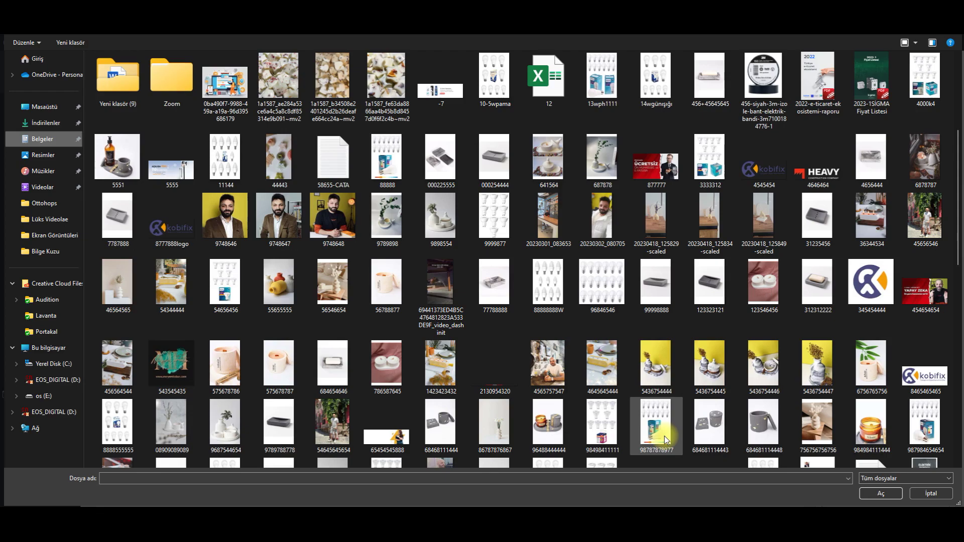
pyautogui.doubleClick(665, 441)
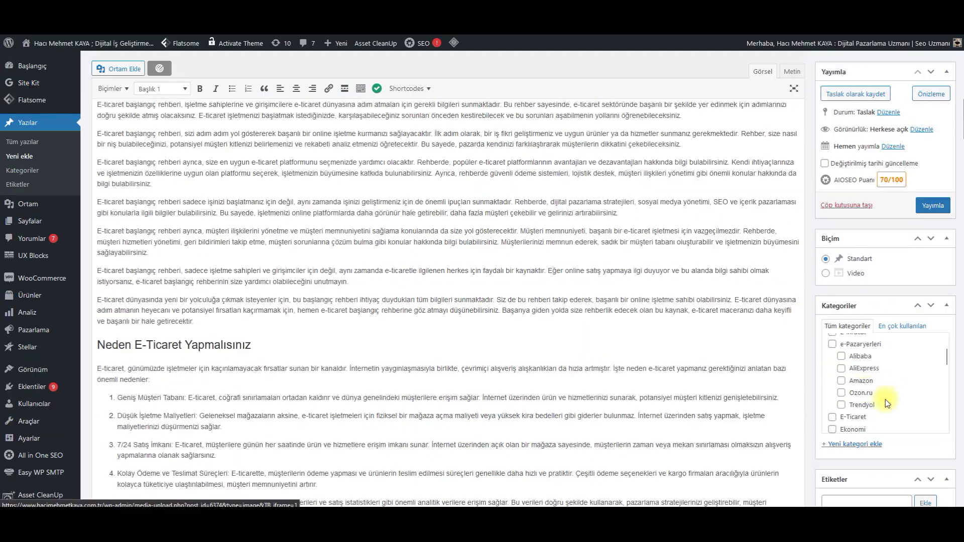
pyautogui.click(884, 399)
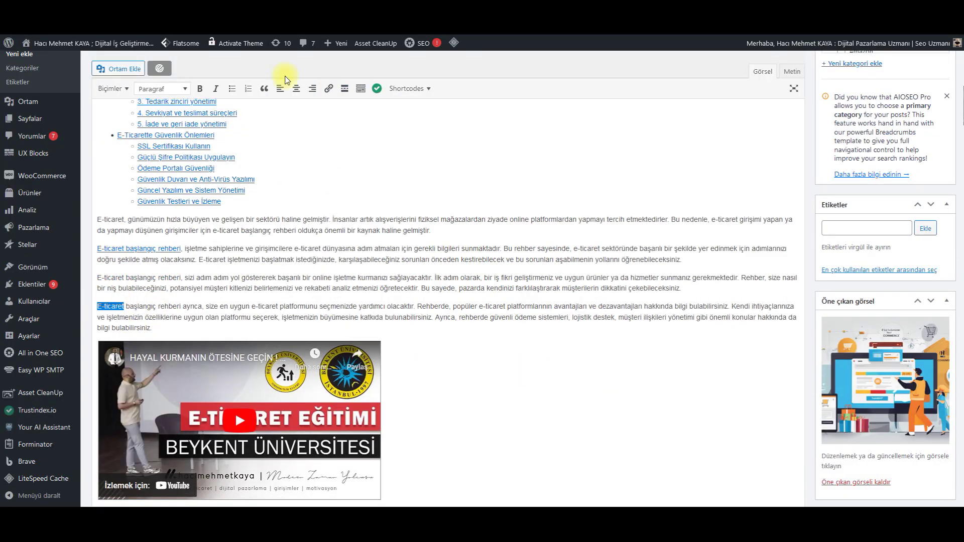
# Link the word "E-ticaret" opening the fourth paragraph and extend the post title to "E-Ticaret Başlangıç Rehberi ; Nasıl Yapılır ?"
pyautogui.click(328, 89)
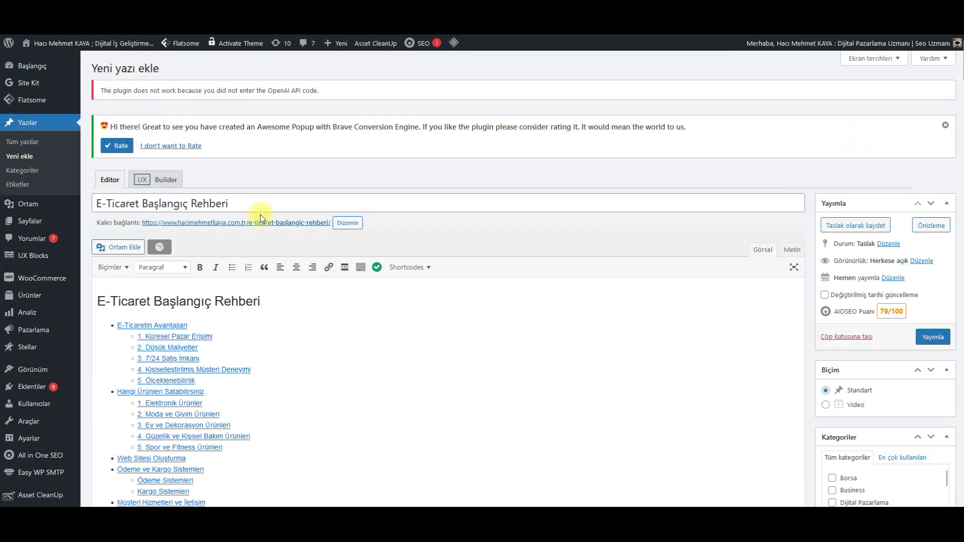
pyautogui.click(267, 203)
pyautogui.write('E-')
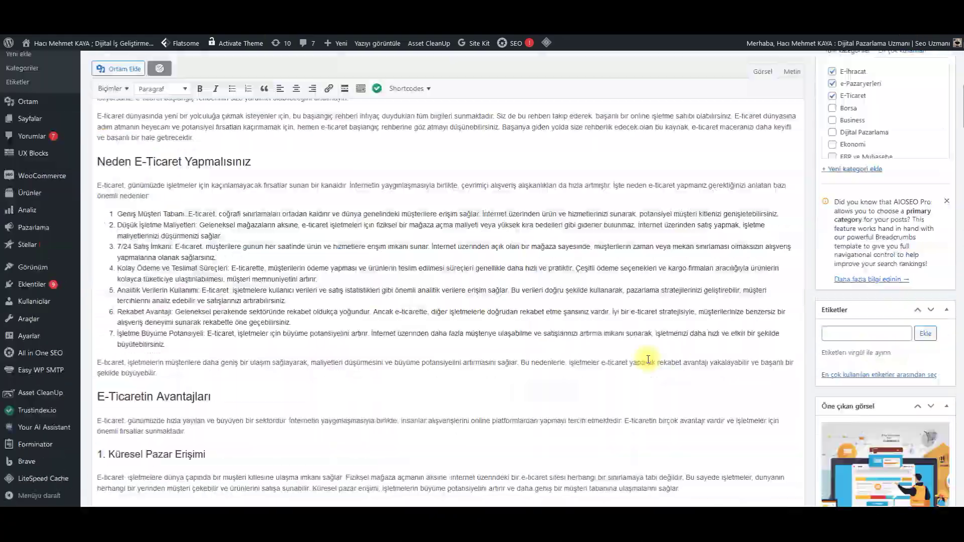
# Review the published article's sections from beginning to end and update the post
pyautogui.scroll(-5, 647, 360)
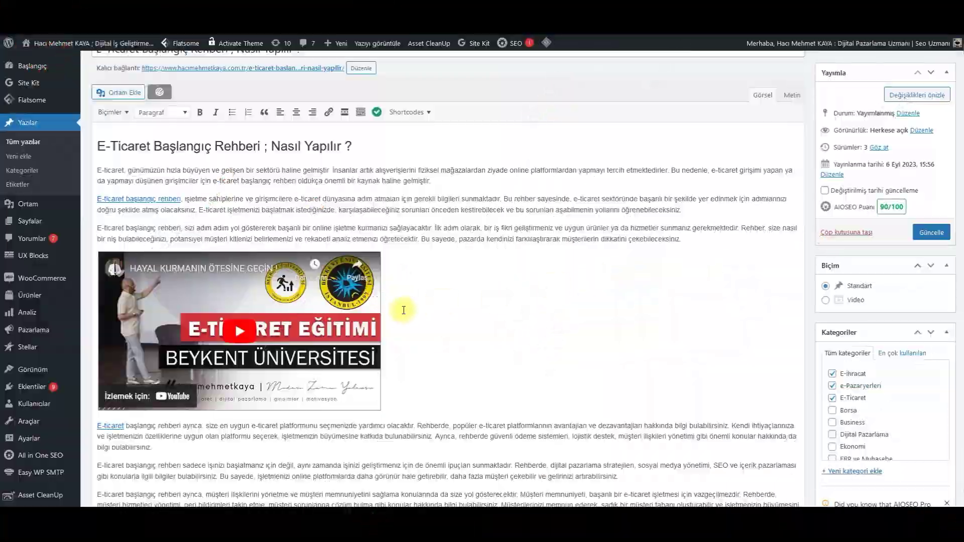
pyautogui.scroll(-12, 241, 377)
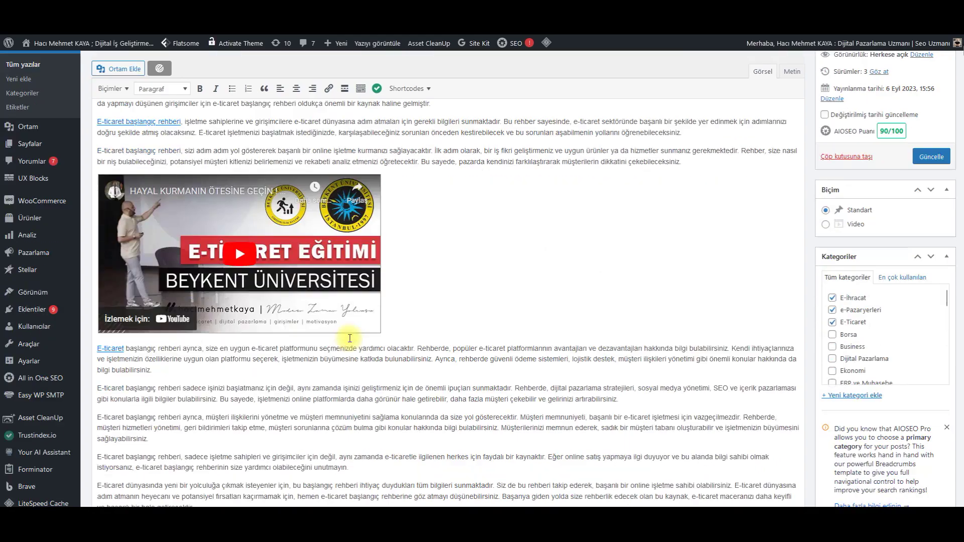
pyautogui.scroll(-15, 238, 381)
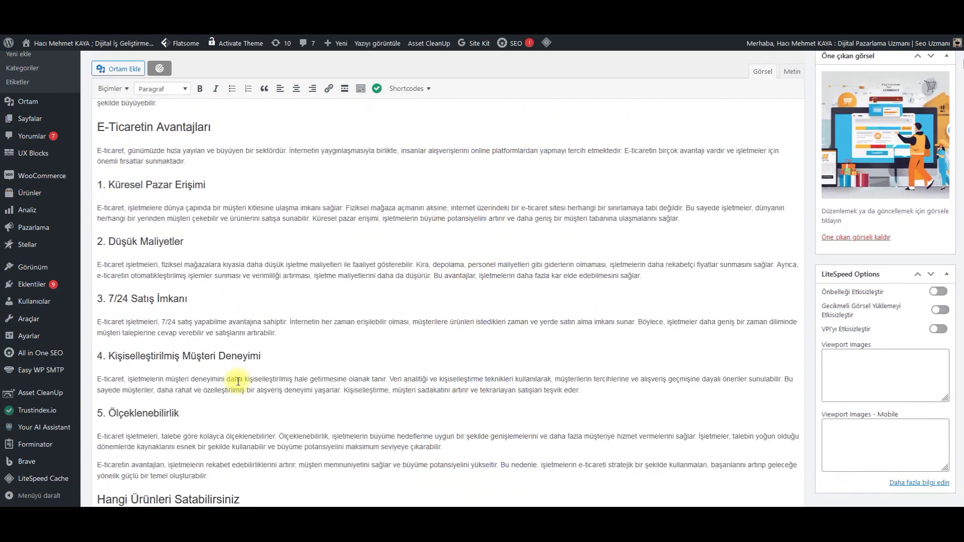
pyautogui.scroll(20, 238, 382)
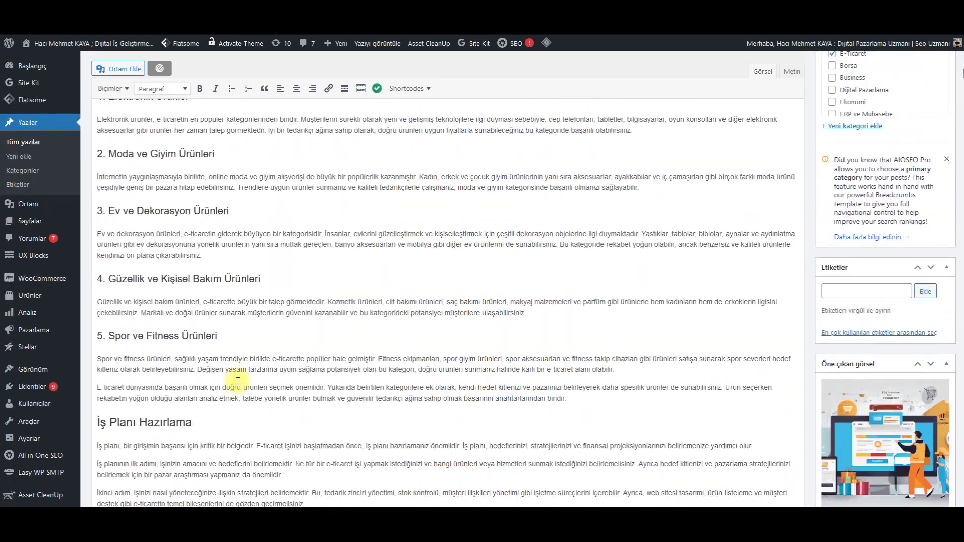
pyautogui.scroll(4, 238, 382)
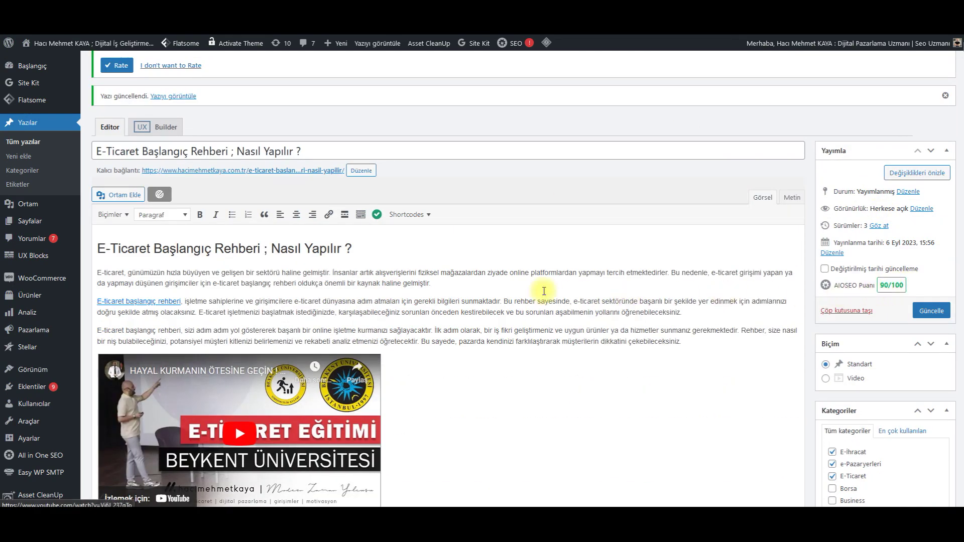
pyautogui.click(931, 311)
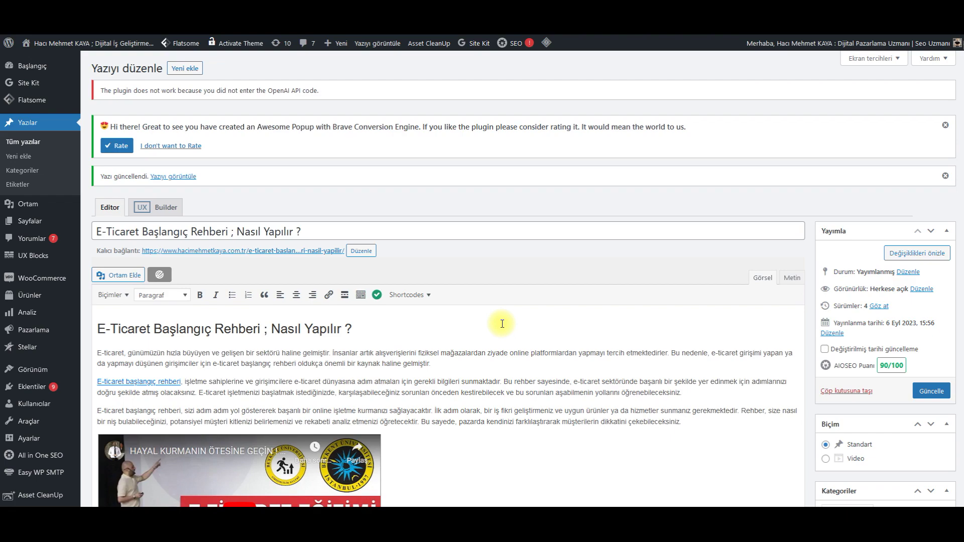
pyautogui.scroll(-4, 500, 400)
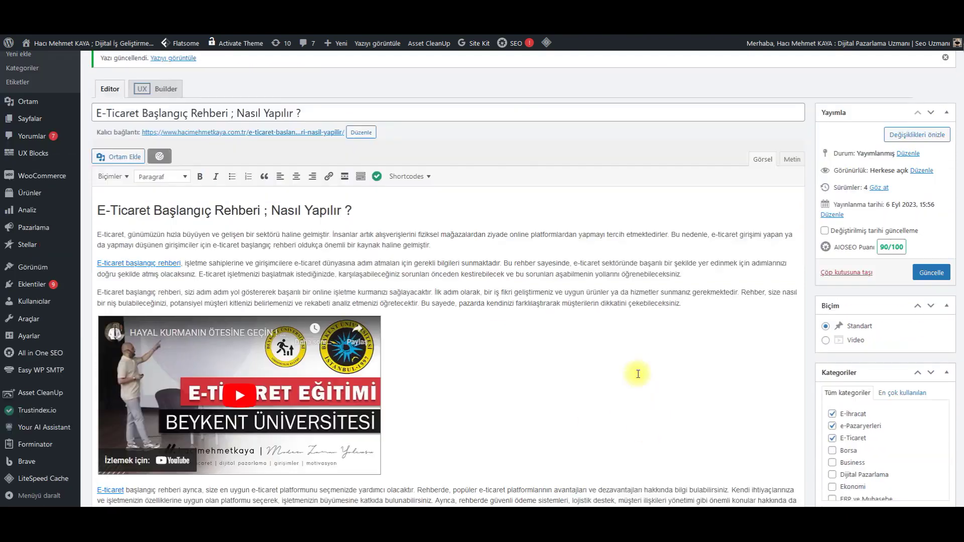
pyautogui.scroll(3, 609, 390)
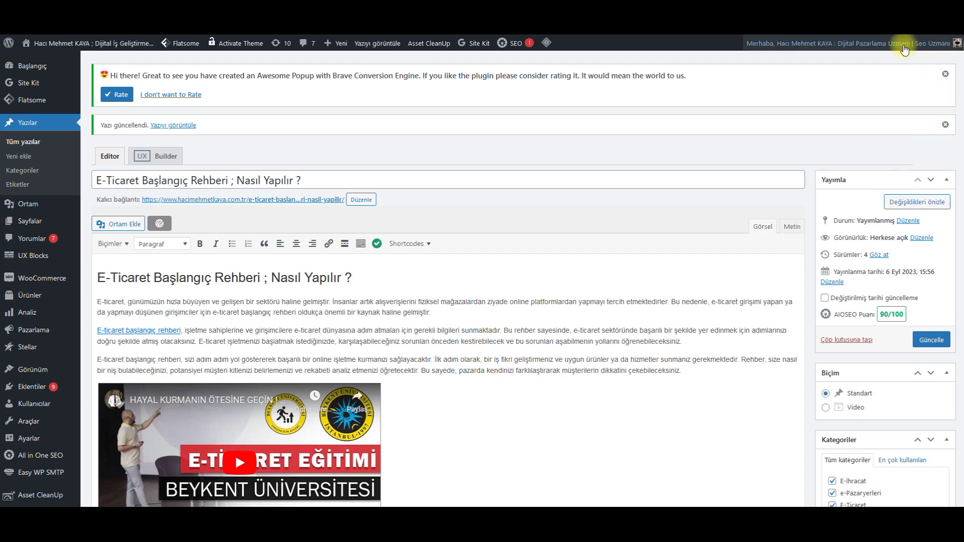